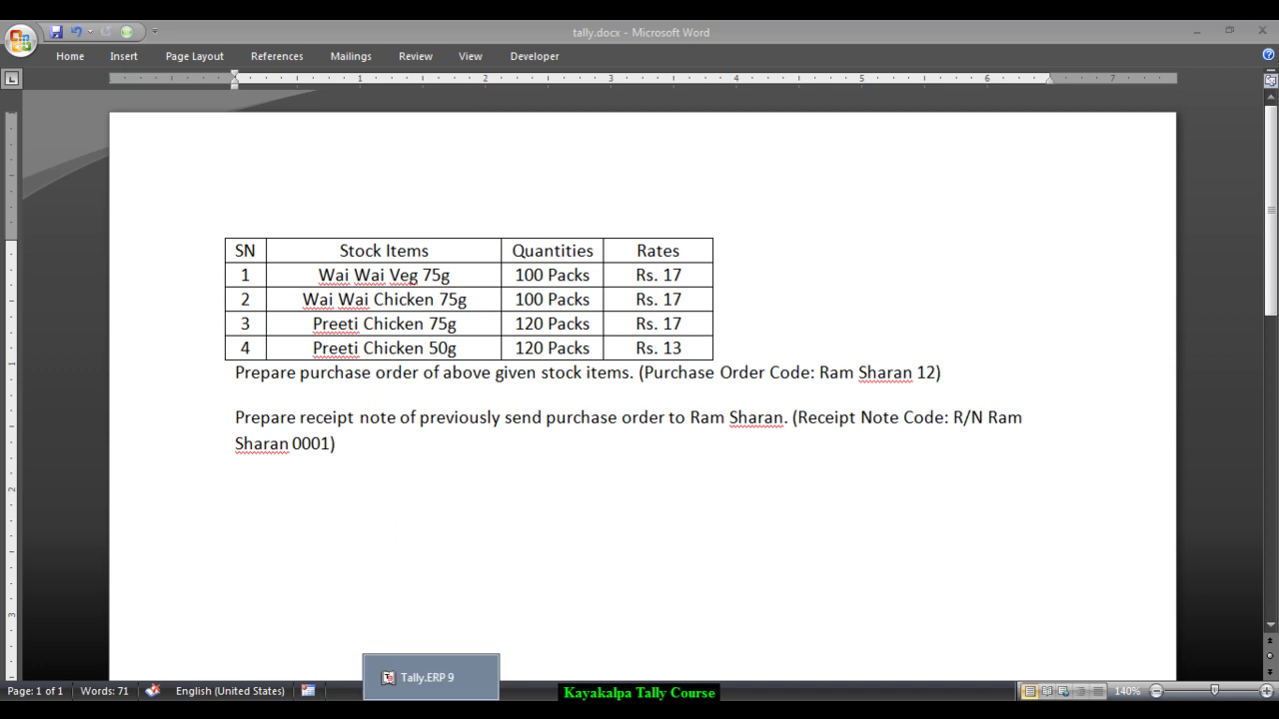
- Bring Tally.ERP 9's Gateway of Tally for Ashim Company to the front, replacing the Word task sheet
click(432, 677)
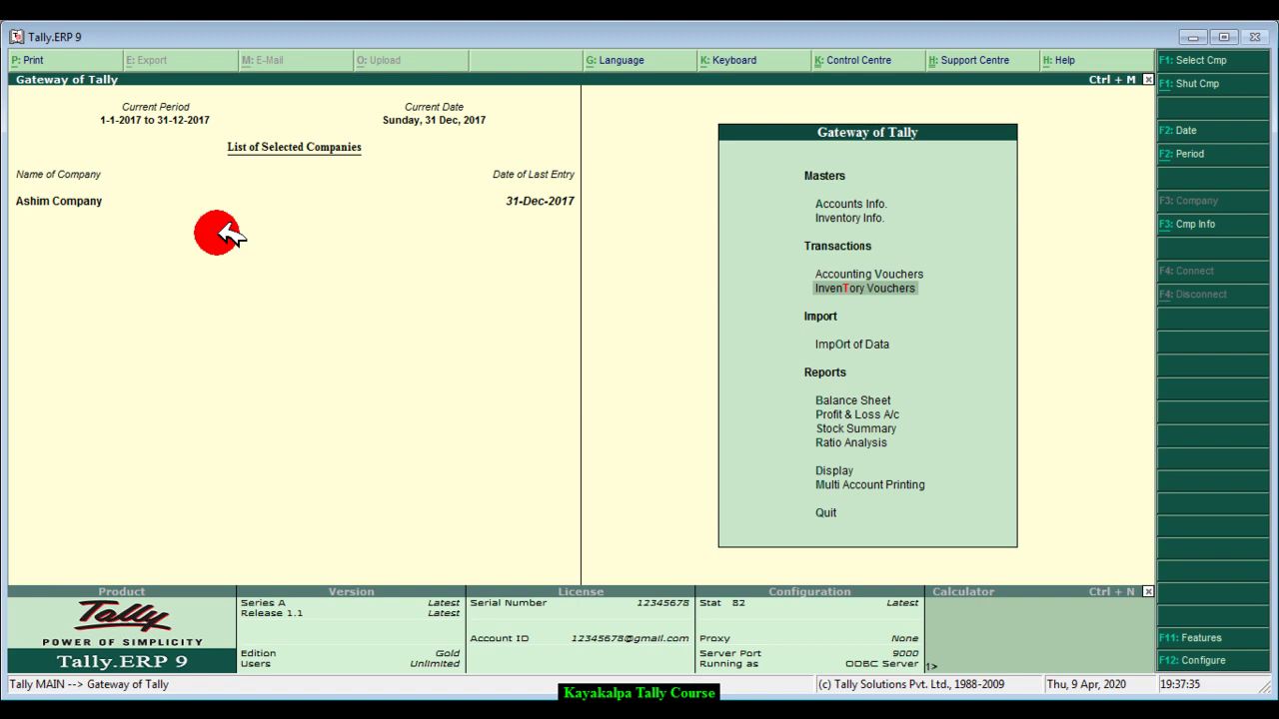
- Set Use Tracking Numbers (Delivery/Receipt Notes) to Yes in Inventory Features, then return to Gateway
click(1221, 640)
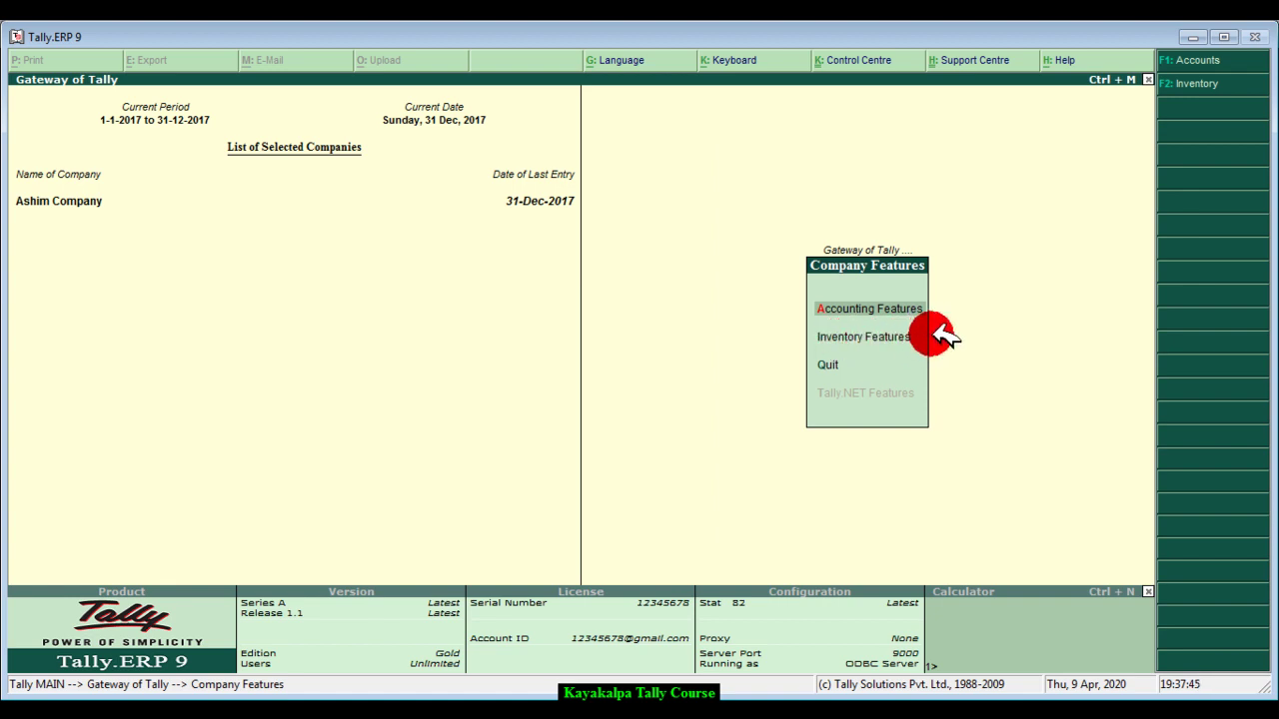
key(Down)
key(Return)
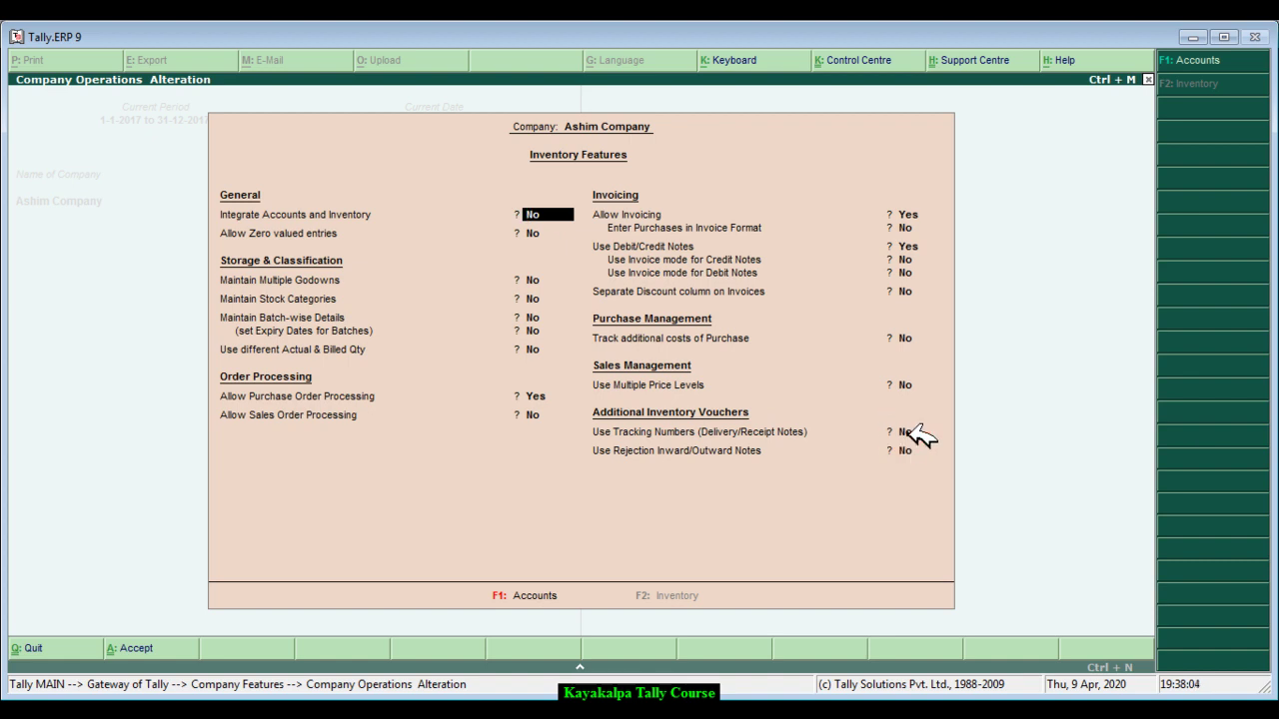
click(905, 432)
text(yes)
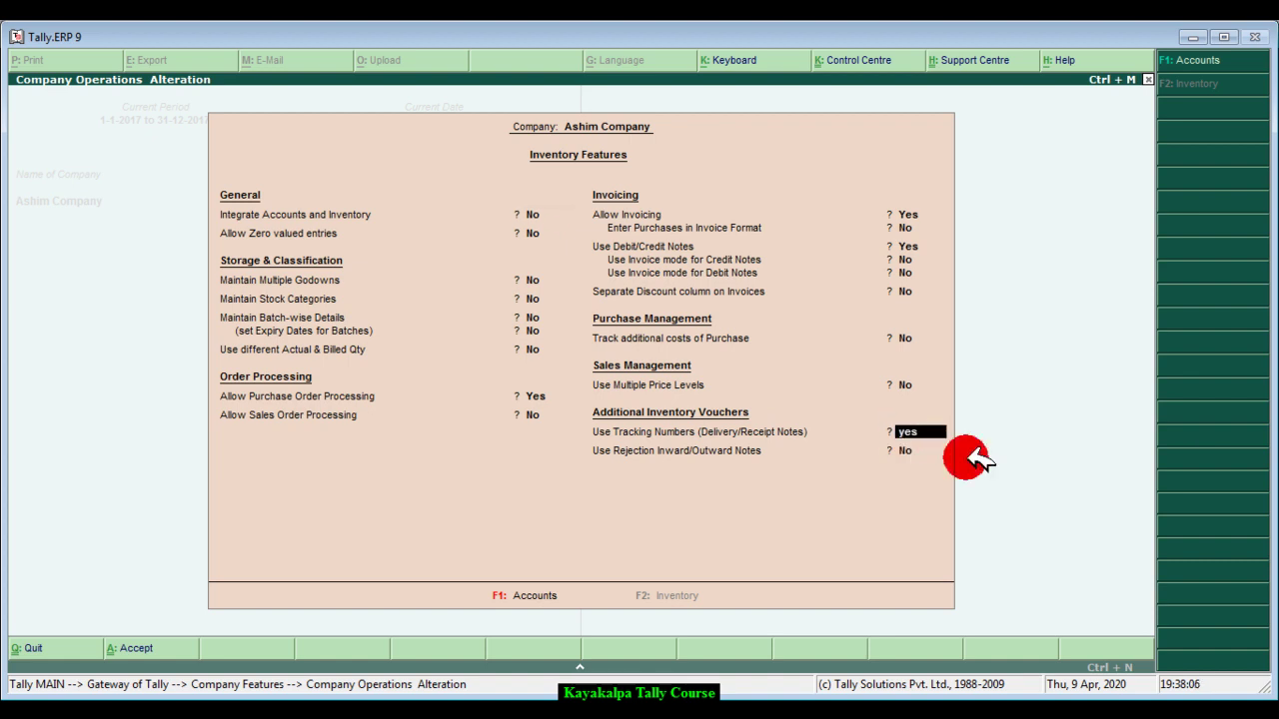
key(Return)
key(Return)
key(Return)
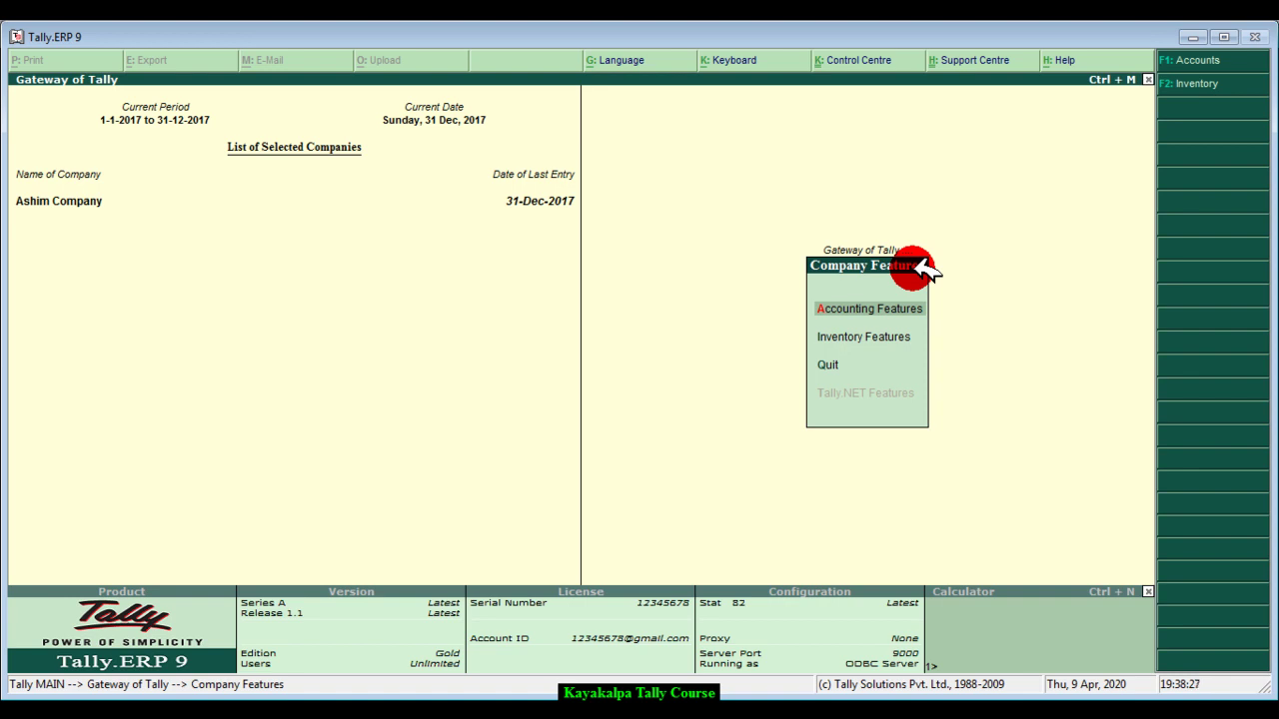
key(Escape)
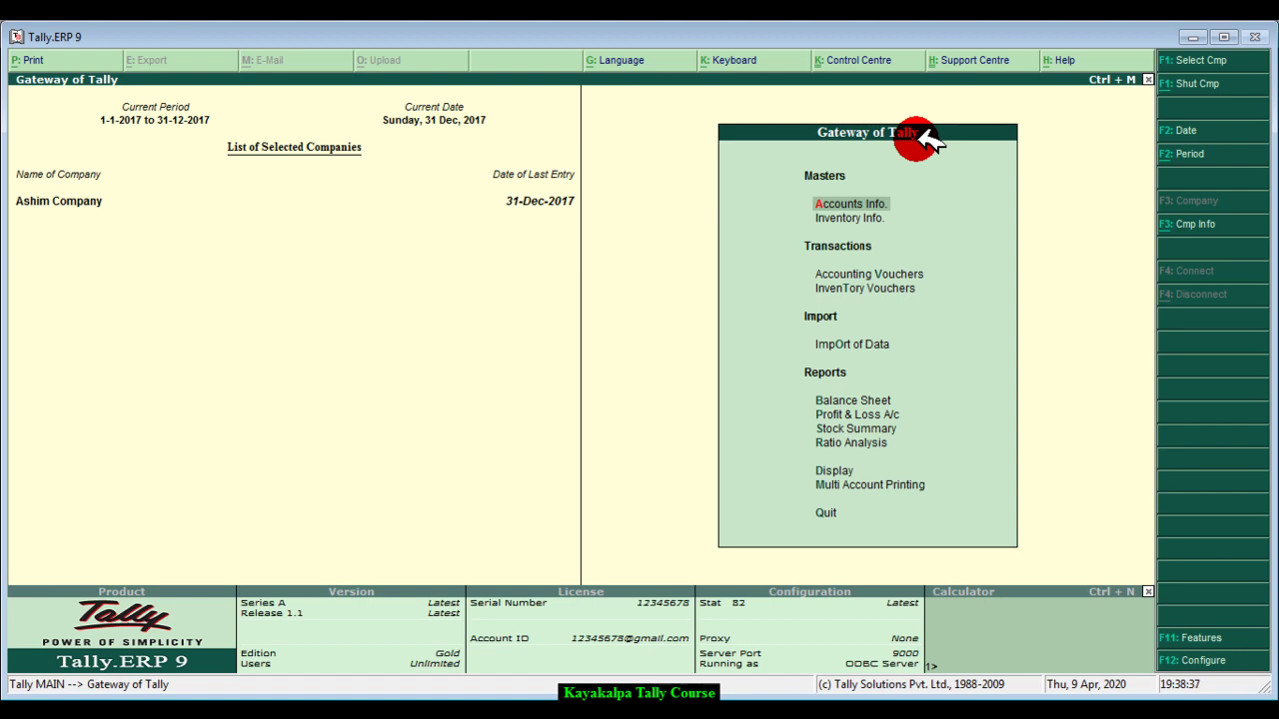
- Open a blank Receipt Note No. 1 in Inventory Vouchers, switching back from Purchase Order
click(913, 289)
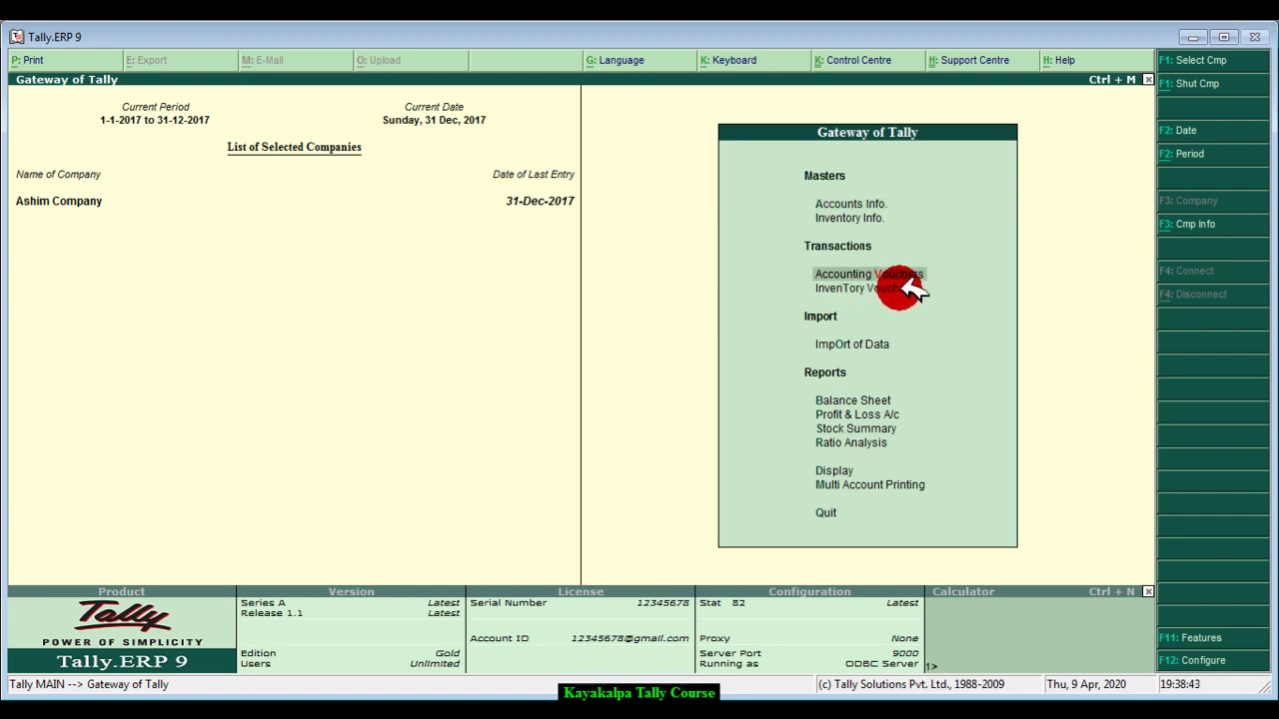
click(912, 289)
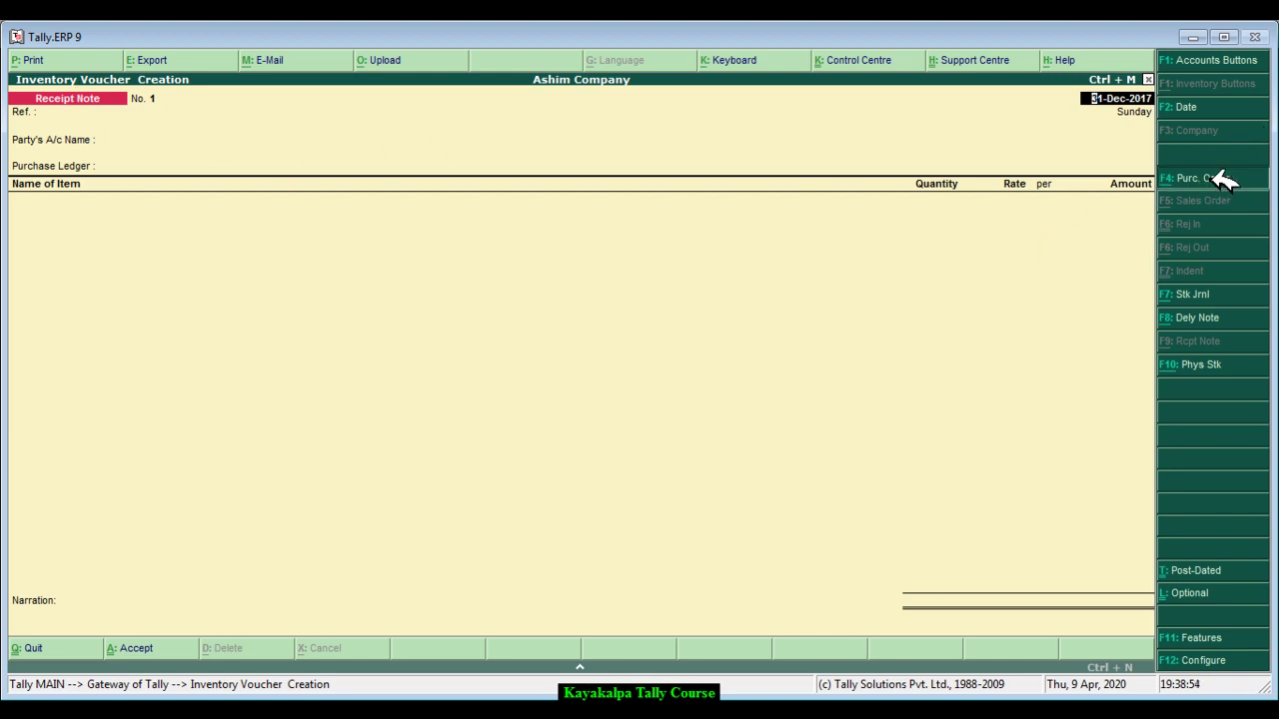
click(1219, 178)
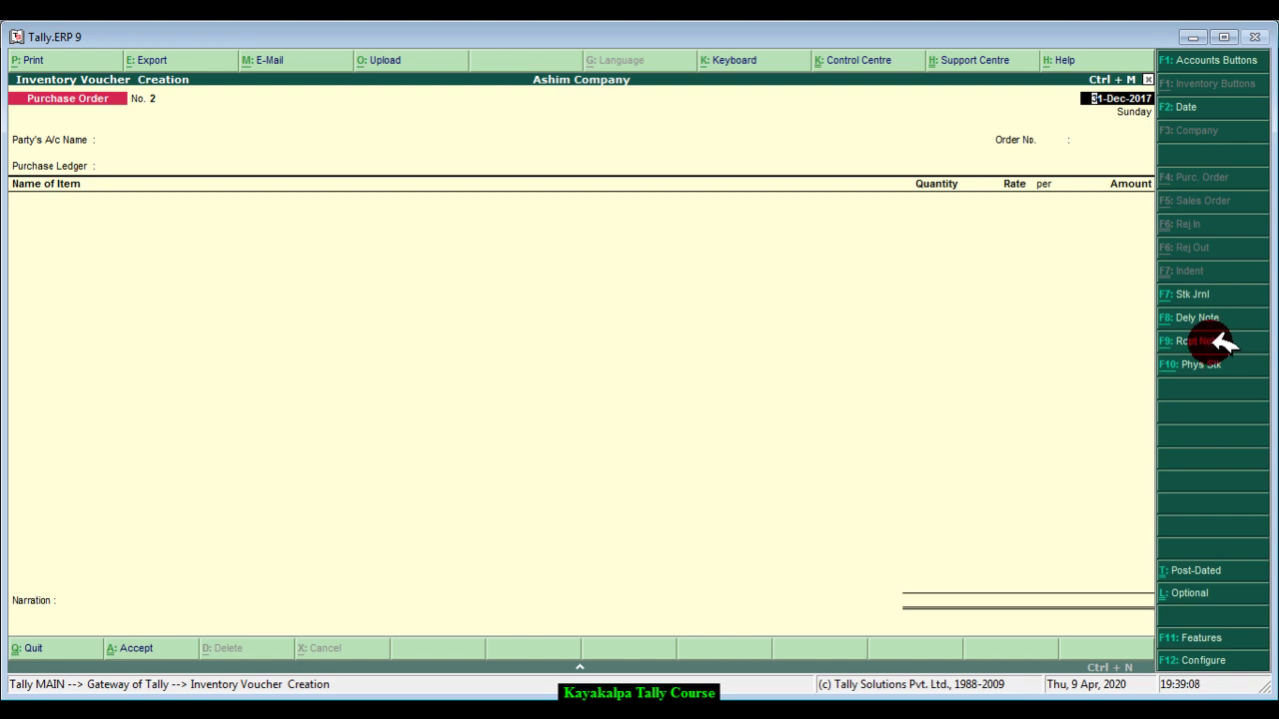
click(1217, 342)
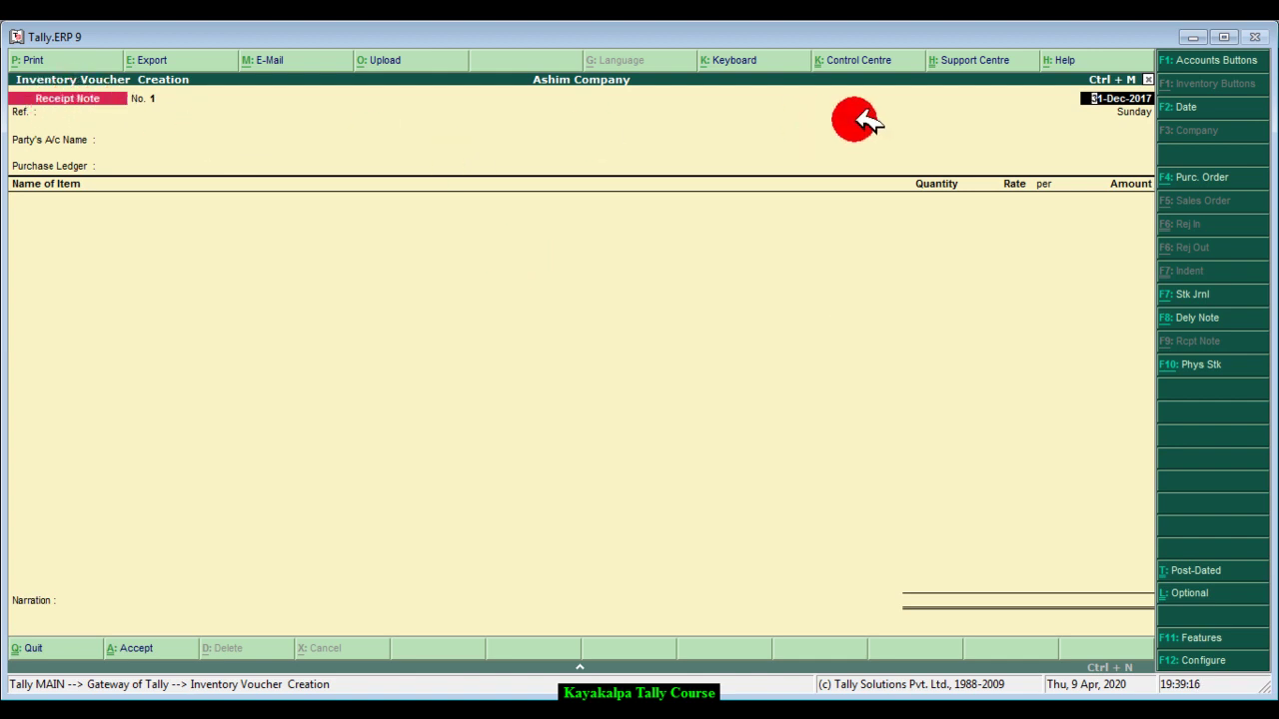
- Date Receipt Note No. 1 as 10-Jan-2017, skip Ref., and select the supplier as party
click(1129, 101)
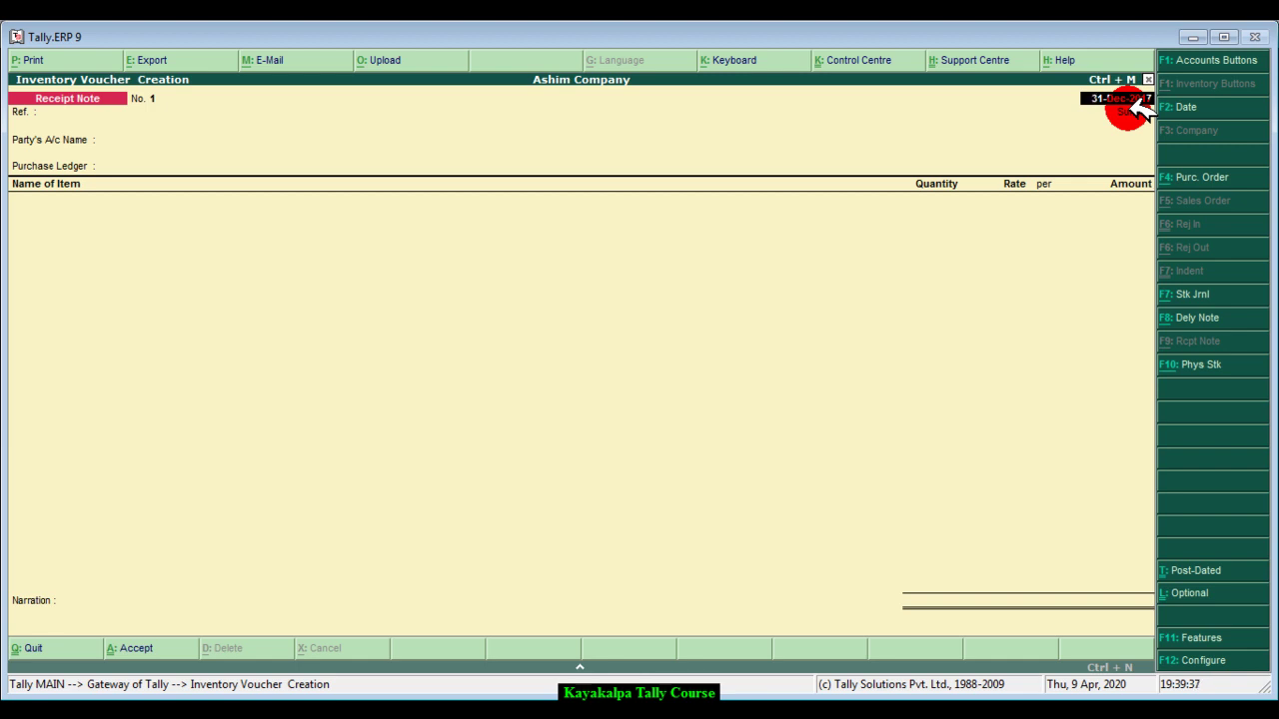
text(1)
text(-1-2017)
key(Return)
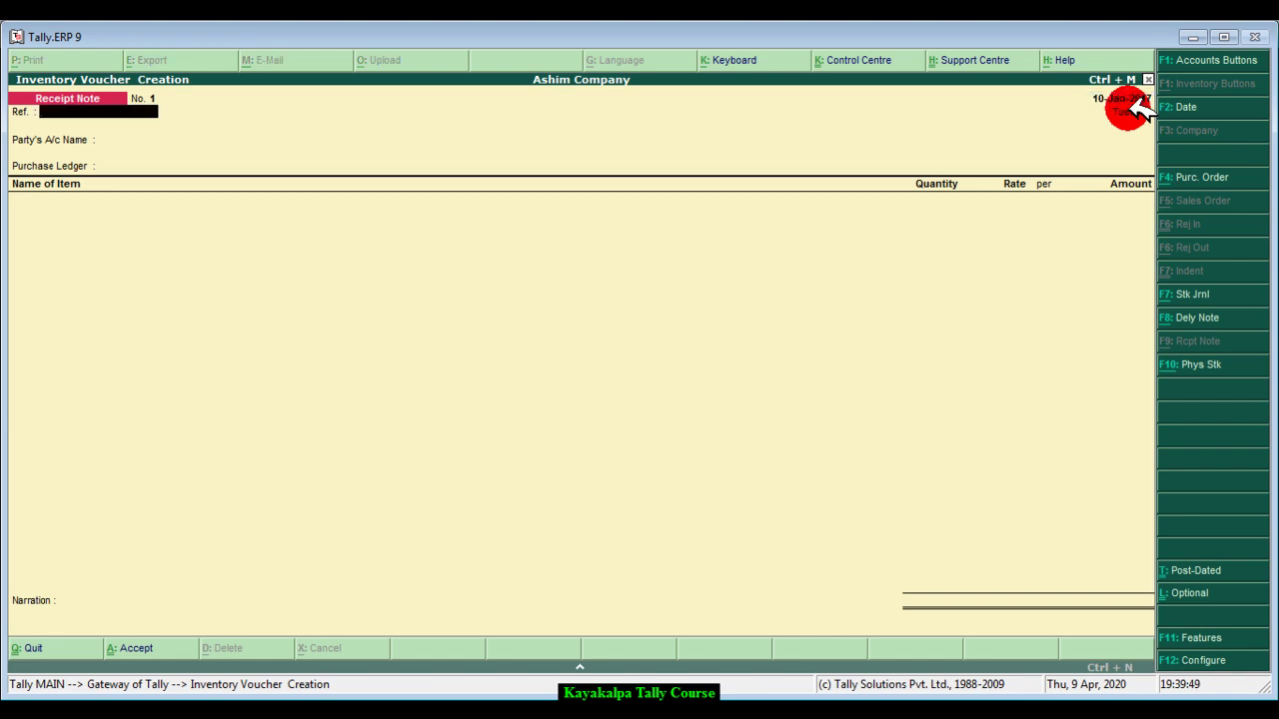
key(Return)
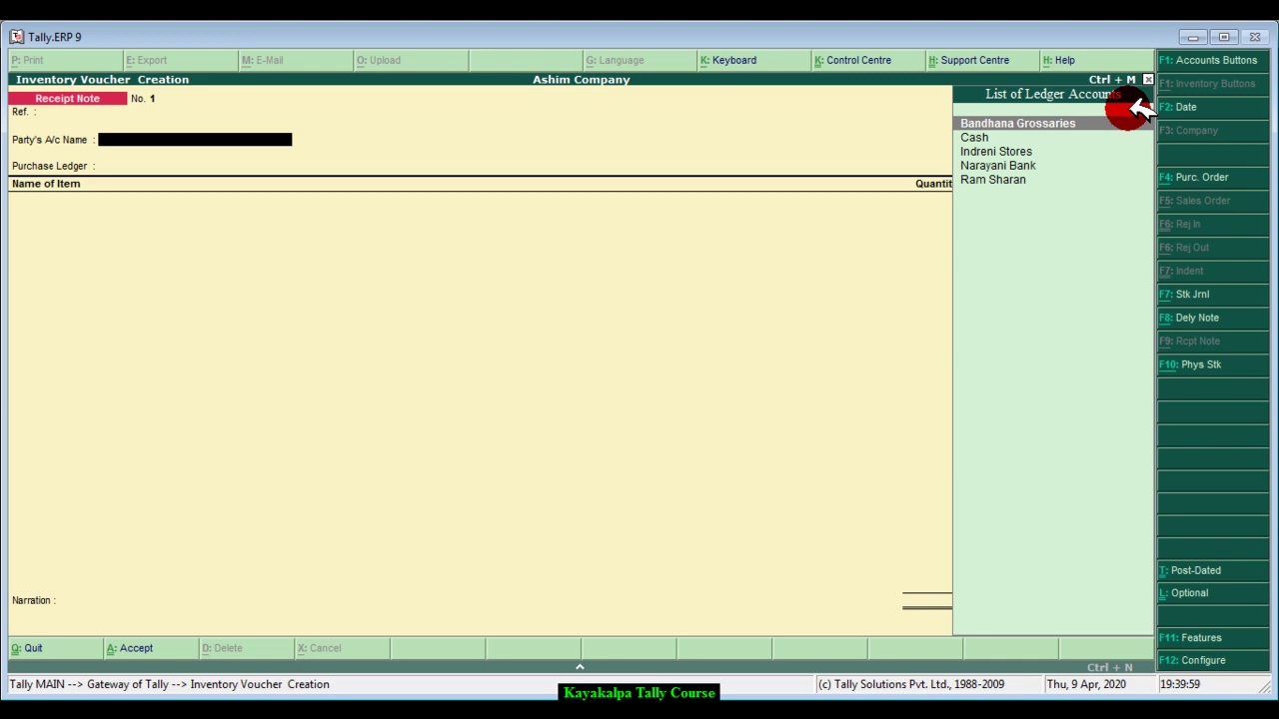
key(Down)
key(Down)
key(Down)
key(Down)
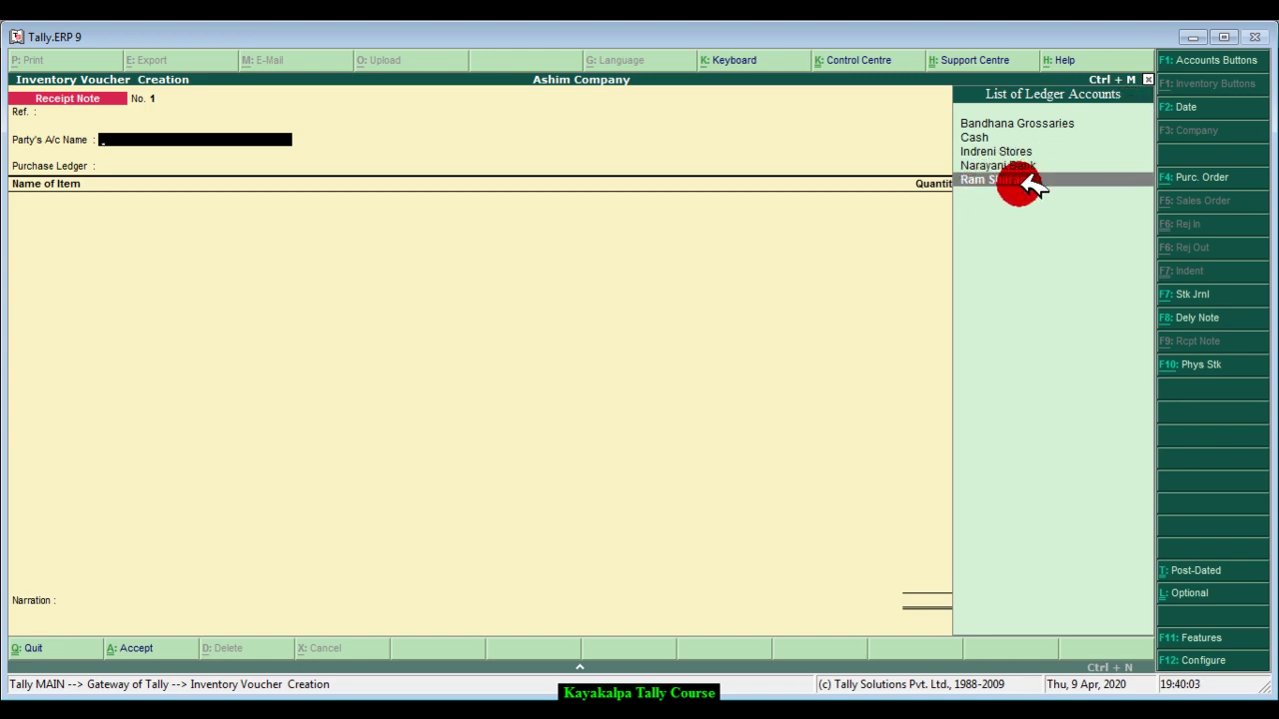
key(Return)
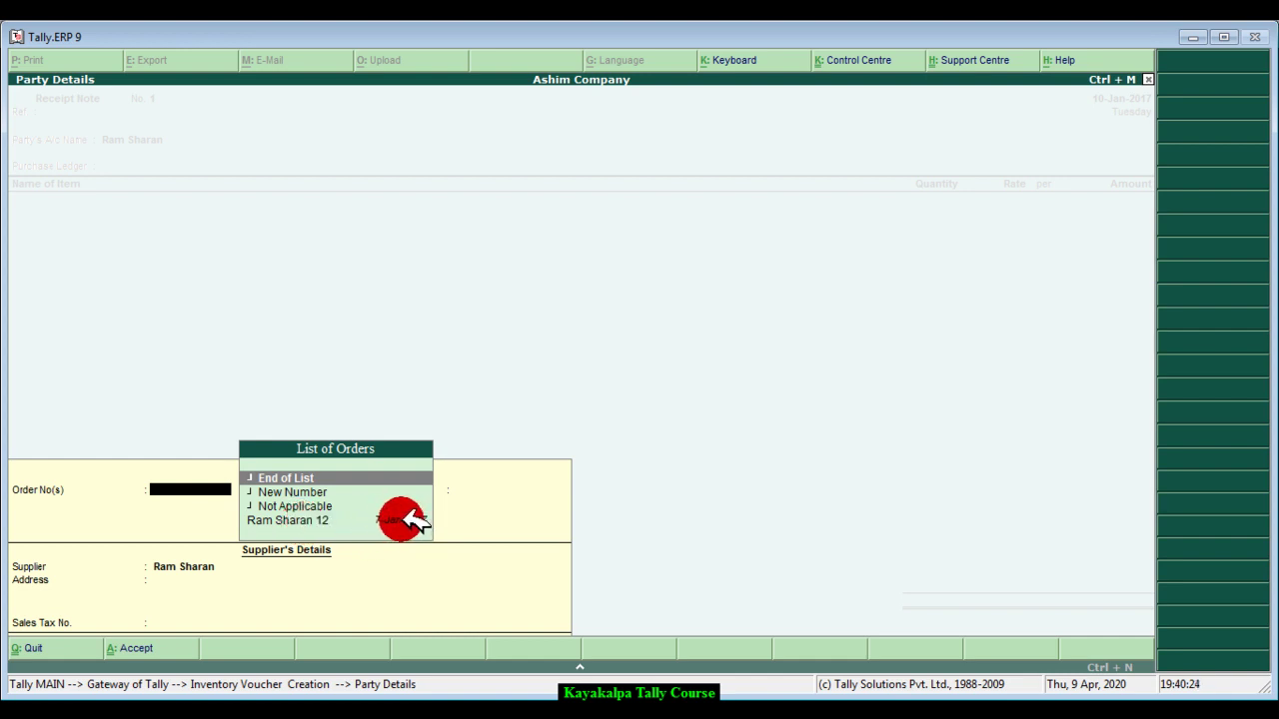
- Link the supplier's 7-Jan-2017 order, with Other Reference 'by cheque' and Sales Tax No. 12344
click(404, 519)
click(408, 520)
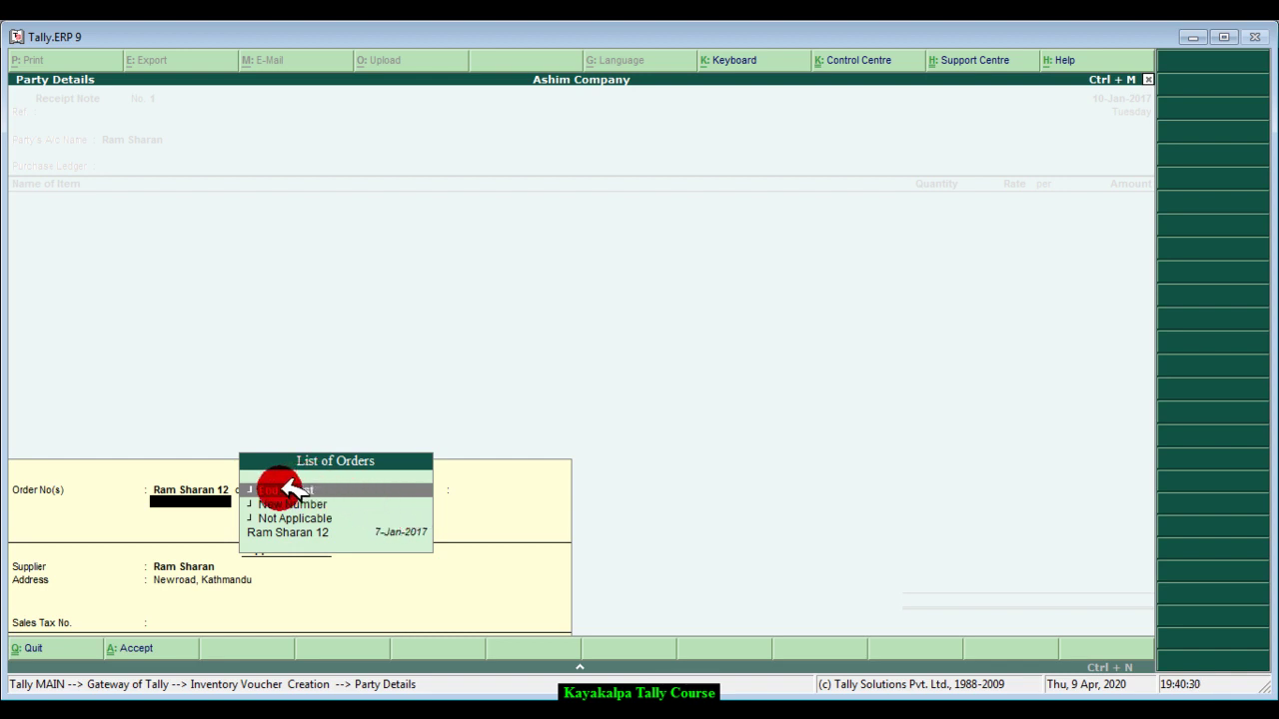
click(345, 490)
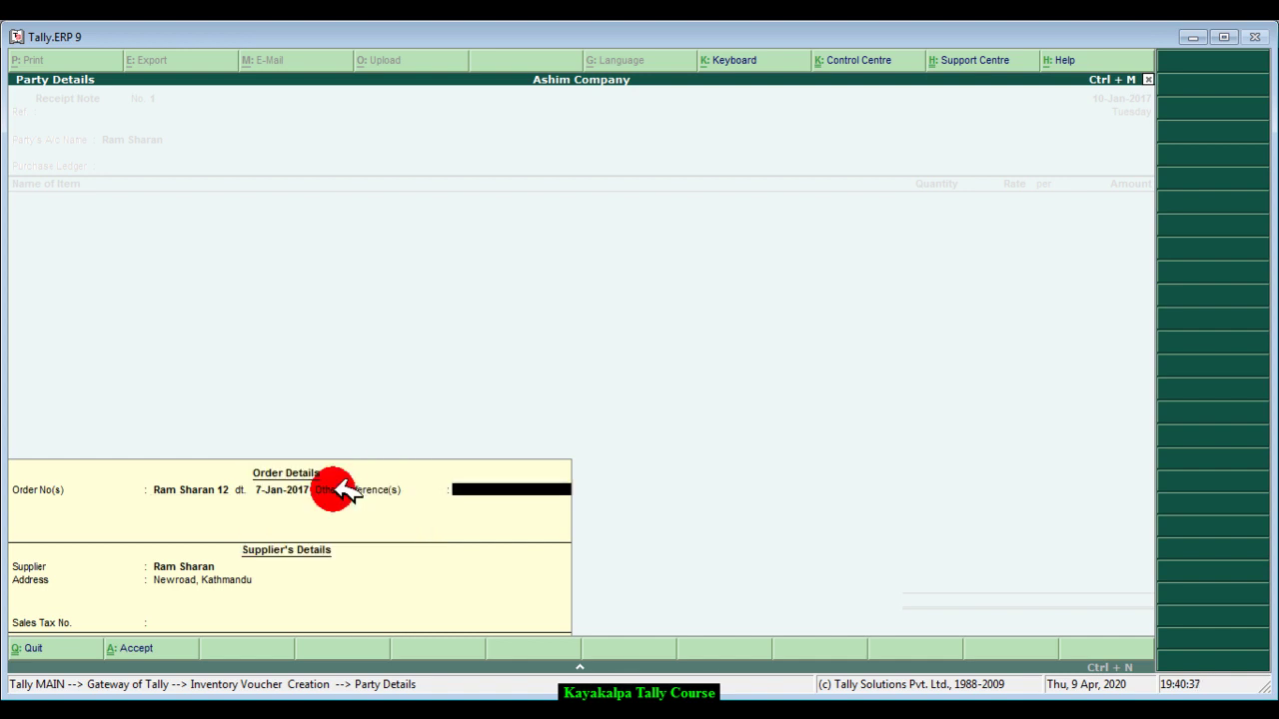
text(by cheque)
key(Return)
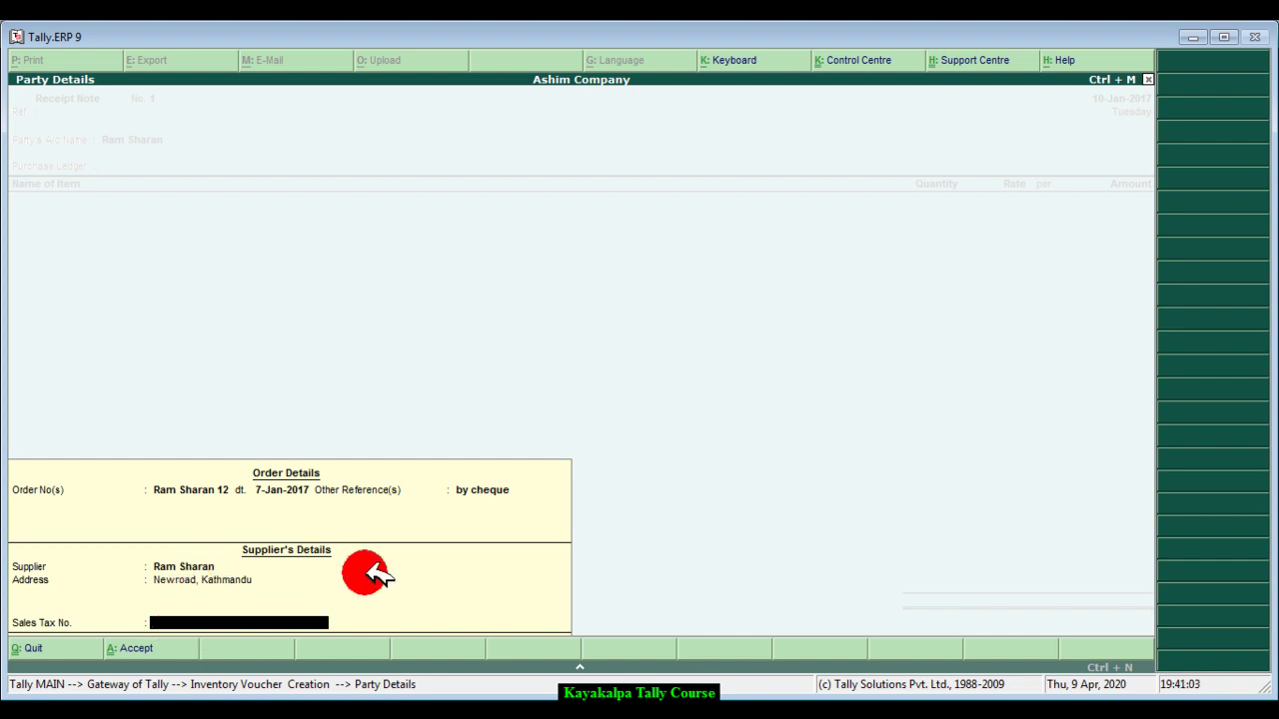
text(12344)
key(Return)
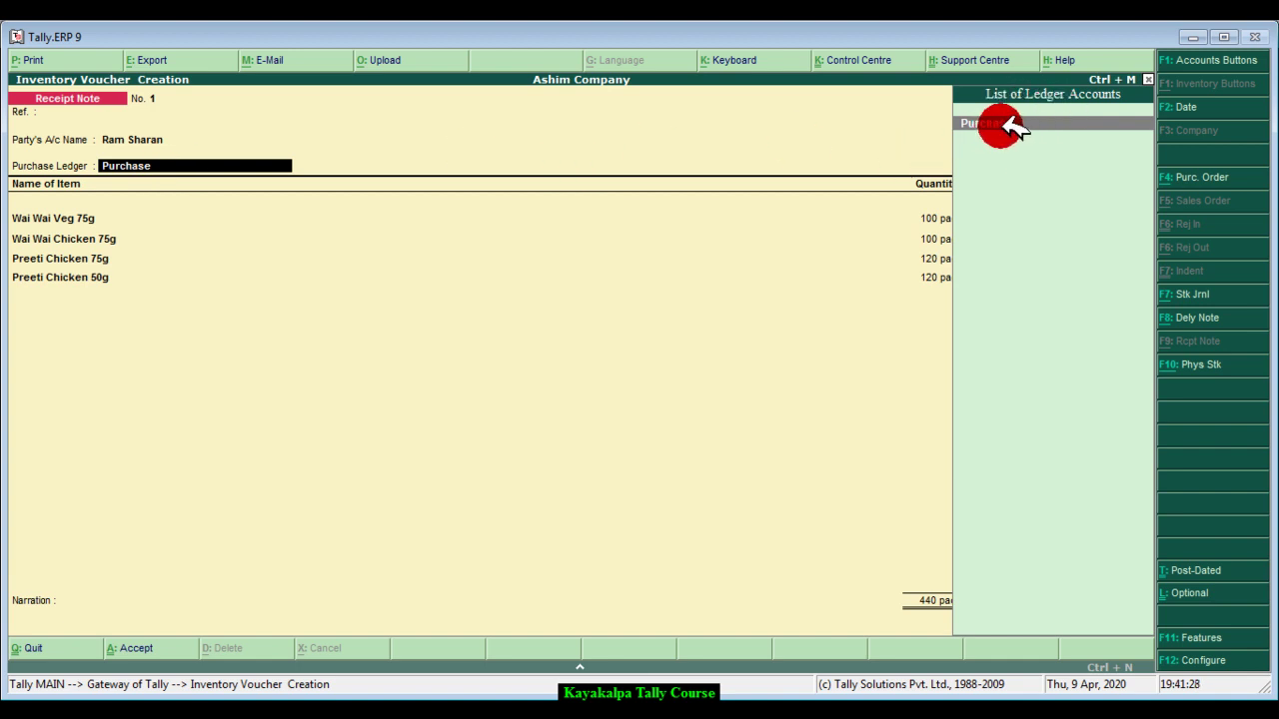
- Choose Purchase as the purchase ledger and open Wai Wai Veg 75g's stock allocations
click(1009, 124)
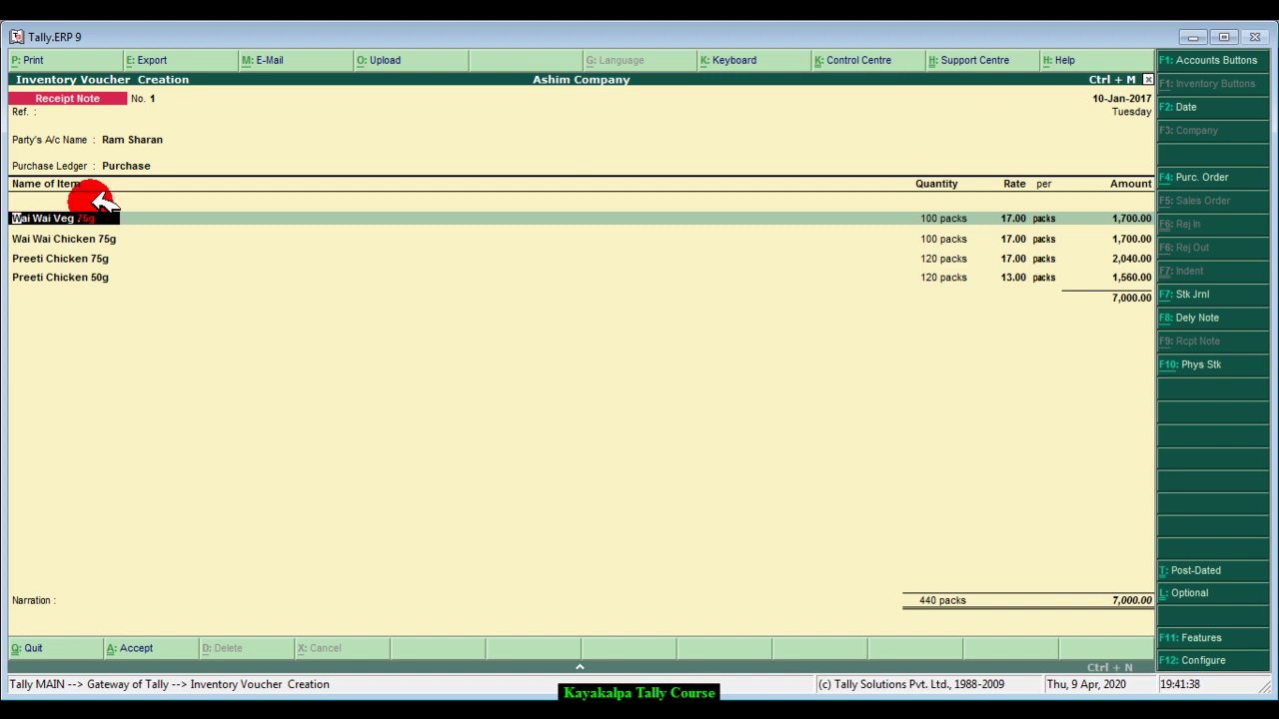
key(Return)
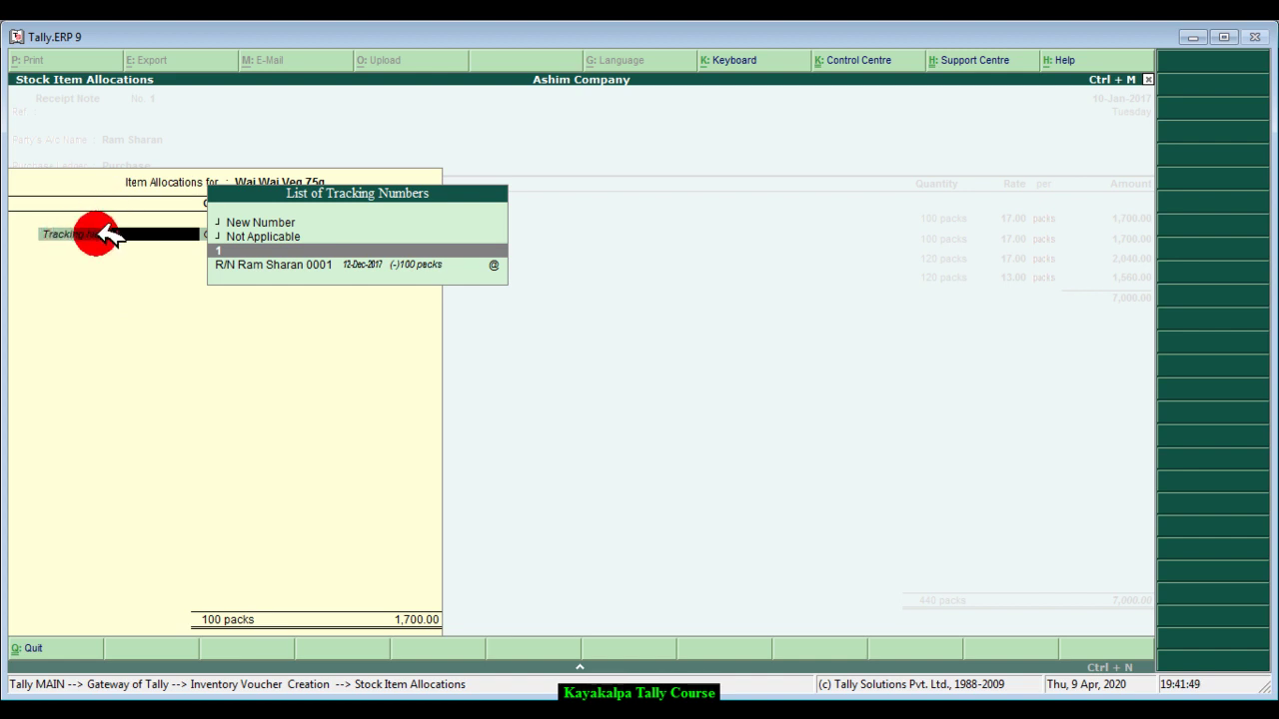
click(239, 222)
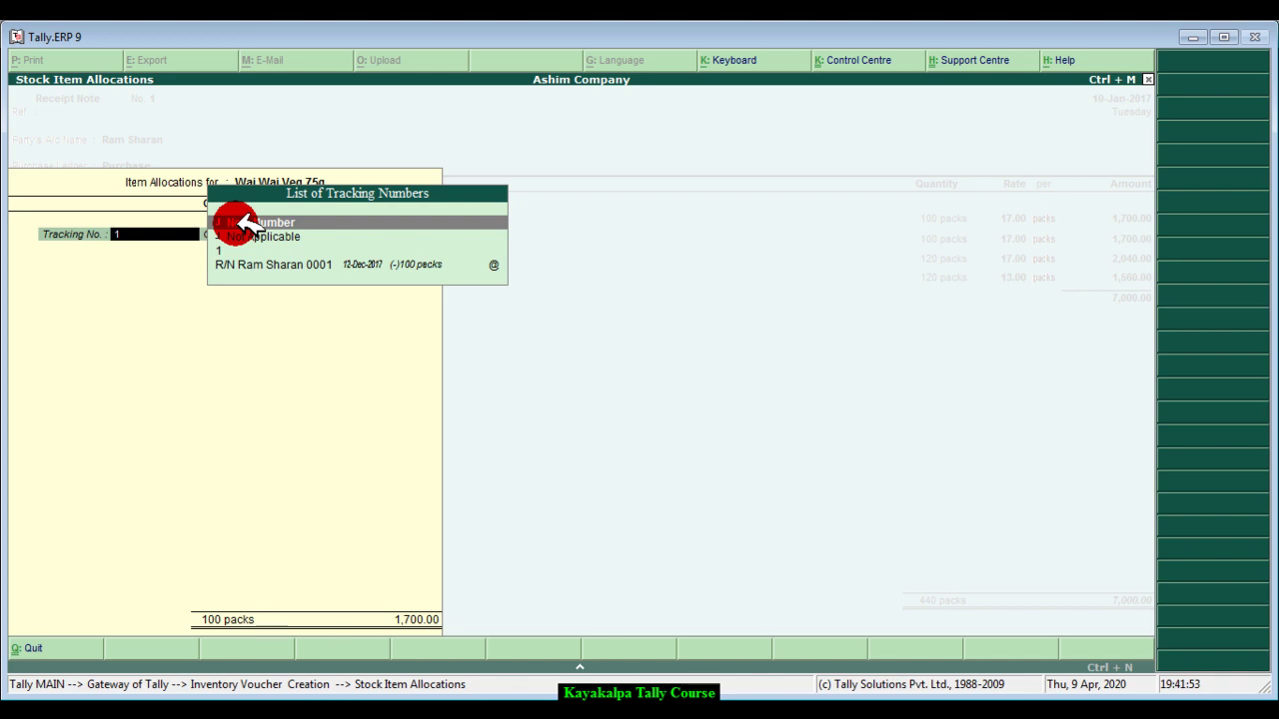
click(247, 223)
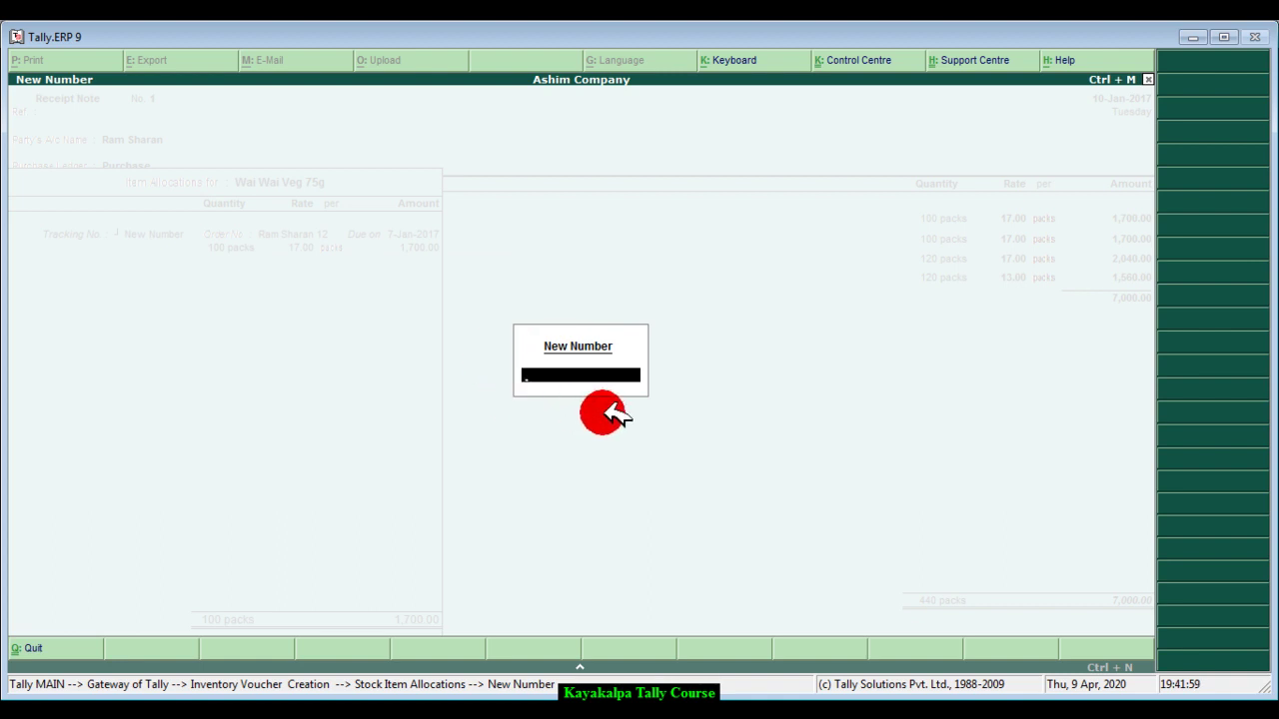
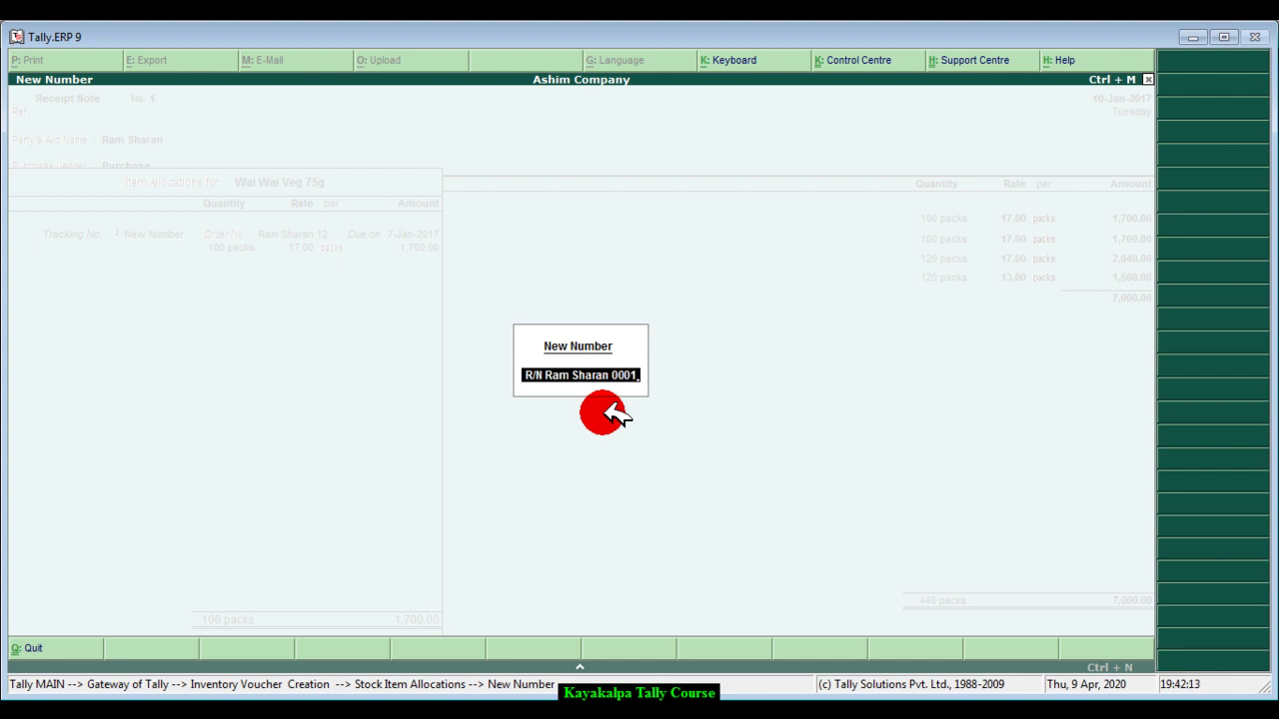
key(Return)
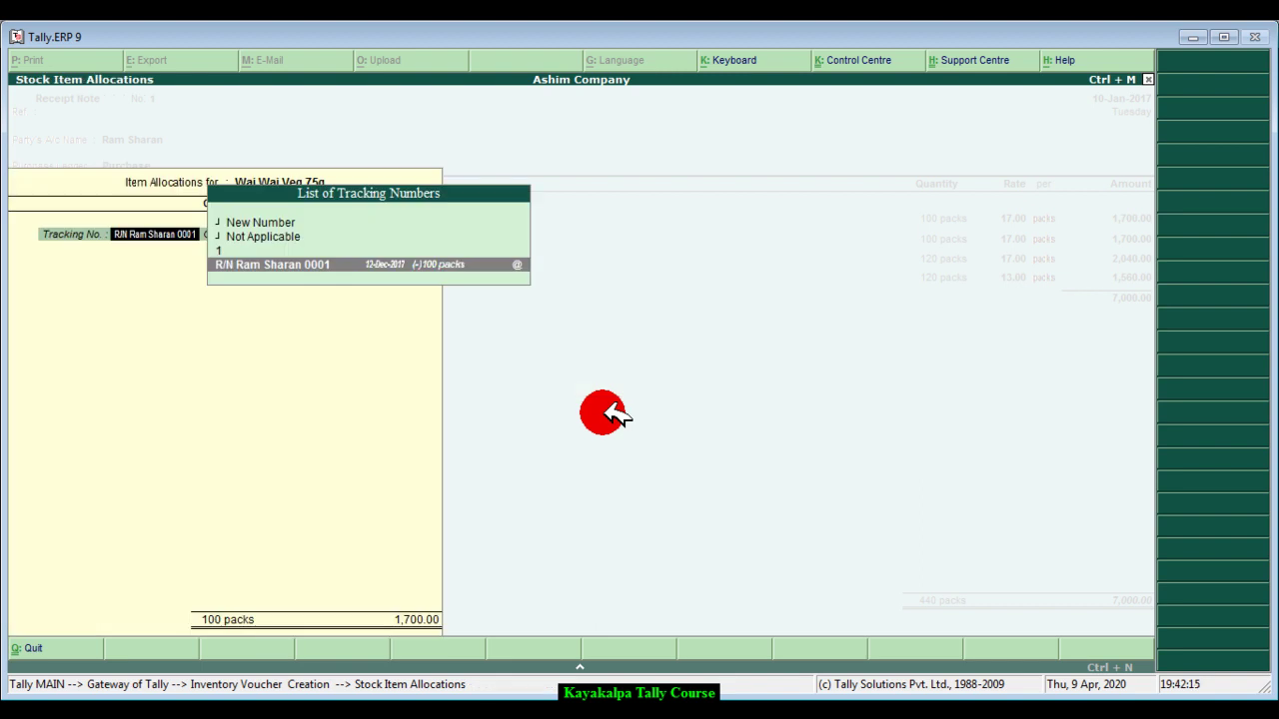
key(Return)
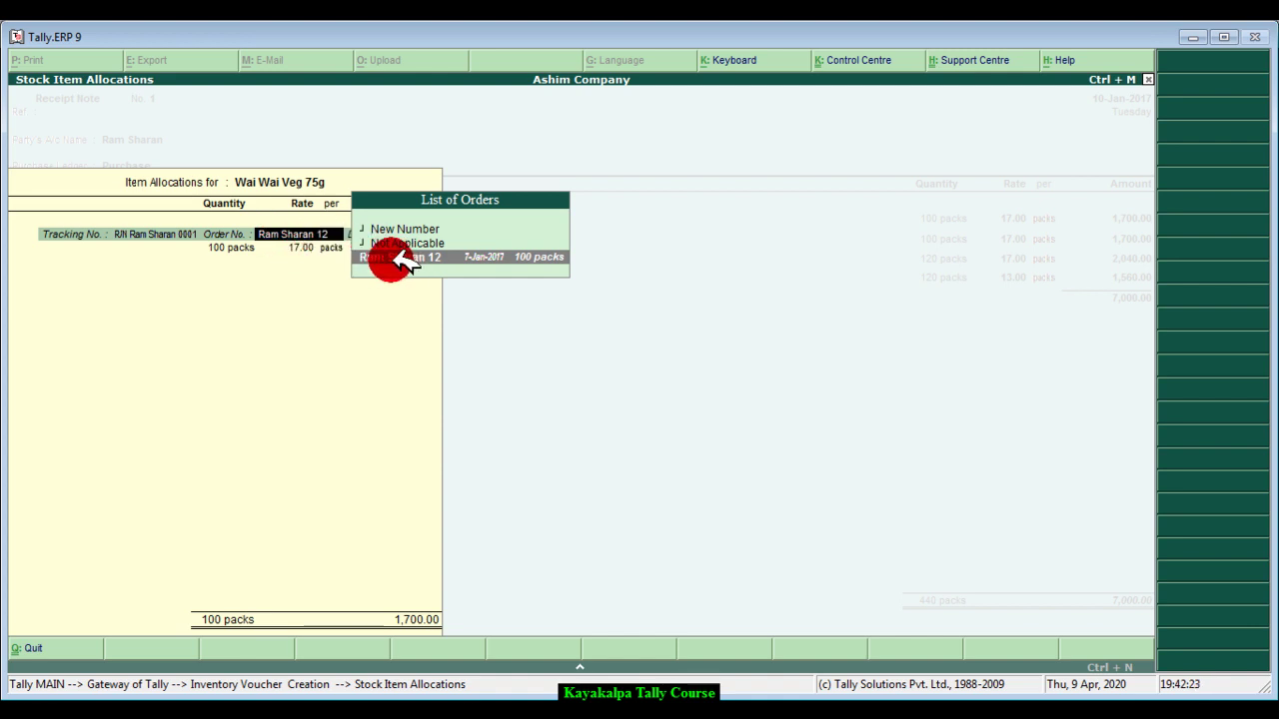
click(435, 261)
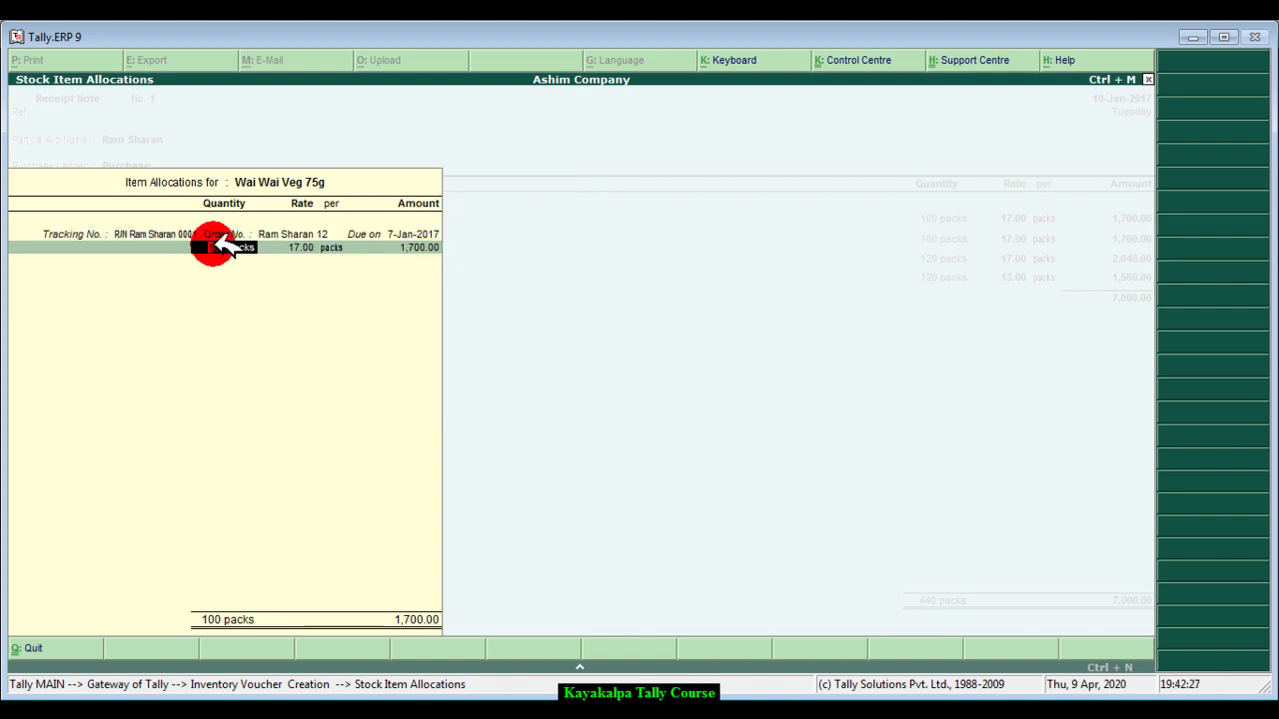
key(Return)
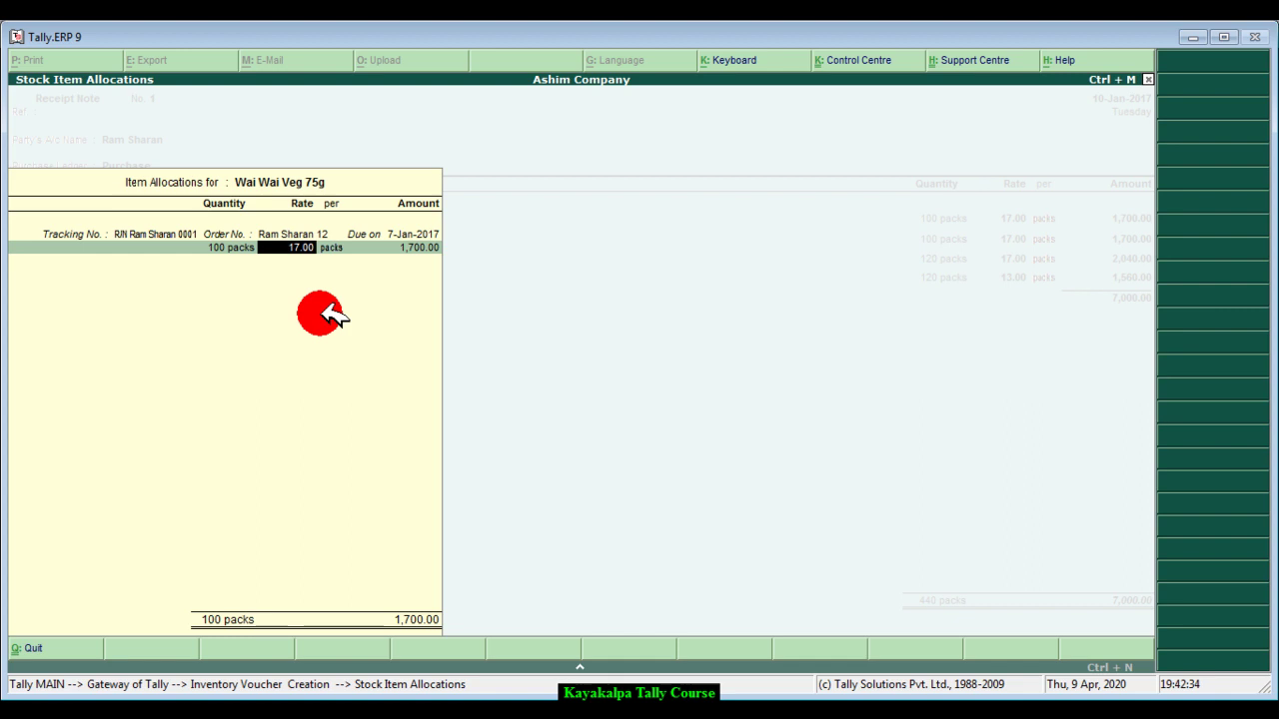
key(Return)
key(Return)
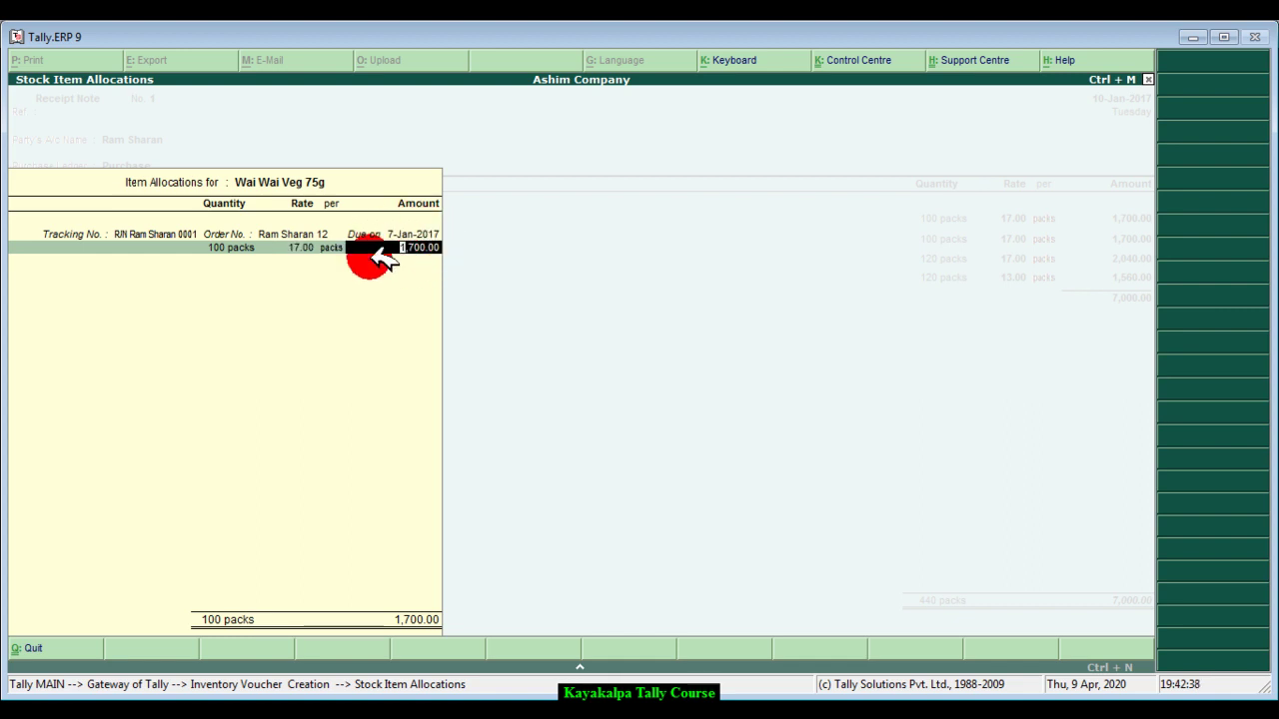
key(Return)
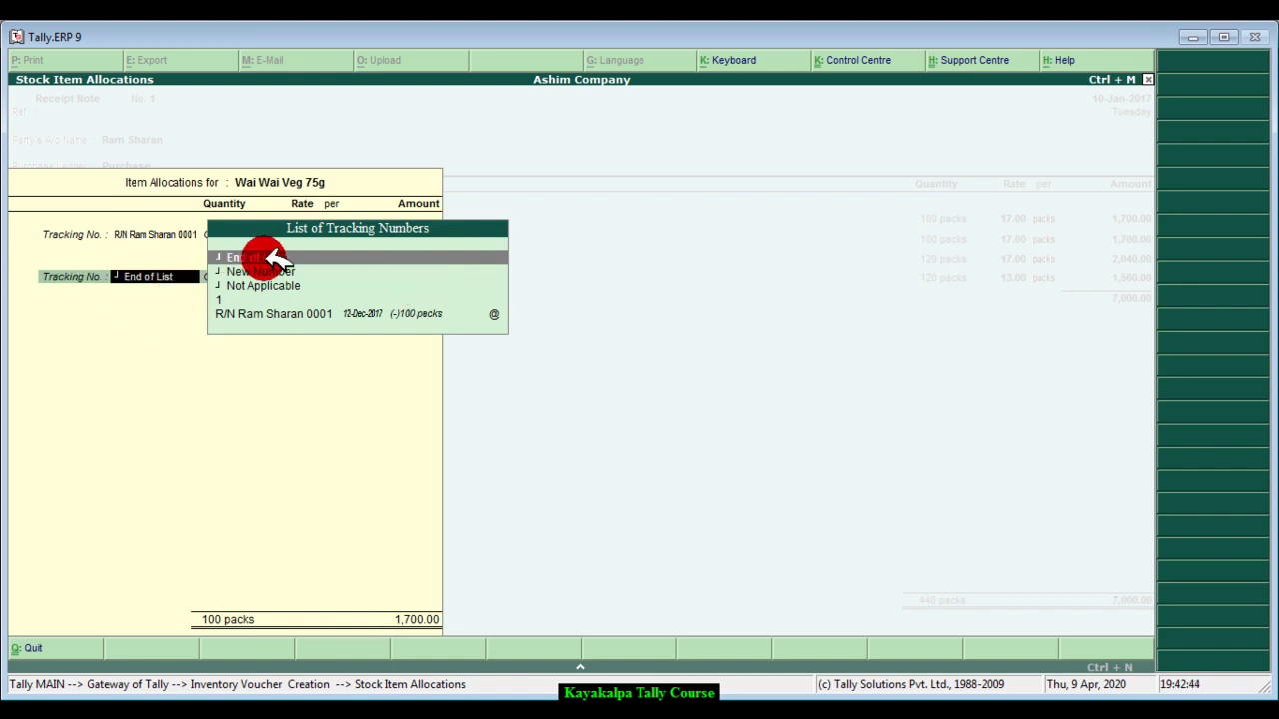
- Close Wai Wai Veg 75g's allocations and open those for Wai Wai Chicken 75g
click(300, 258)
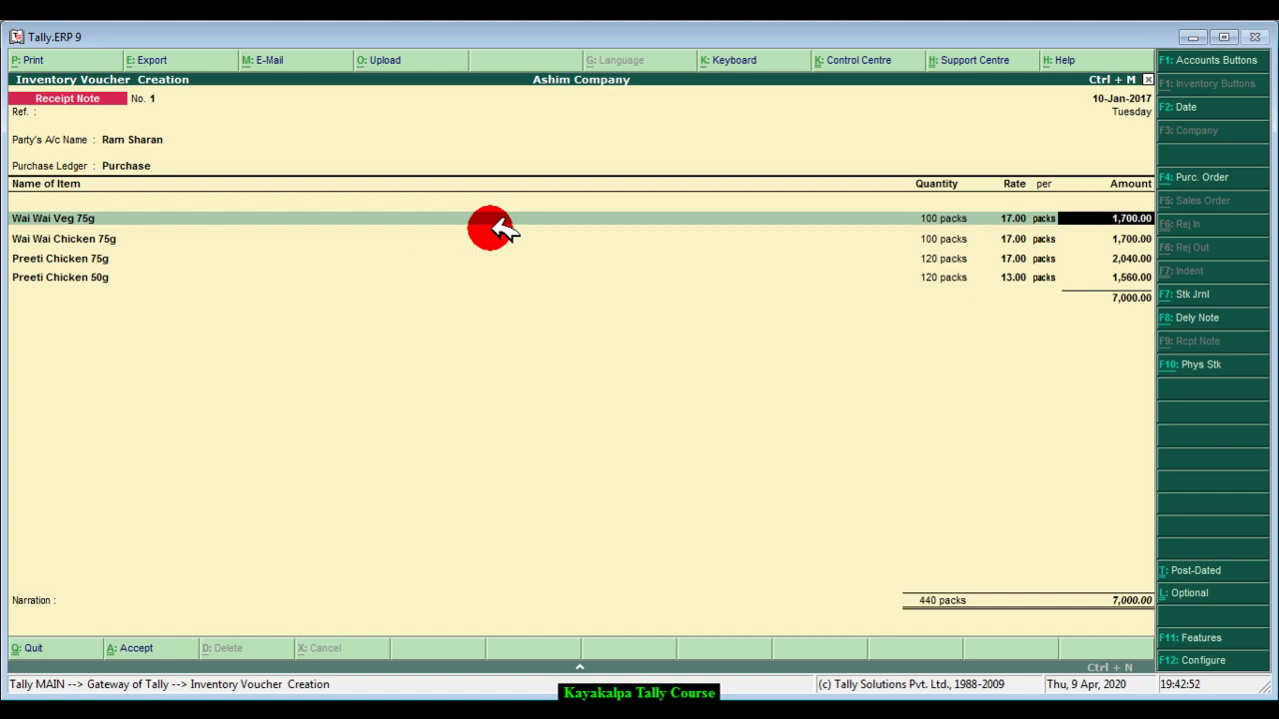
key(Return)
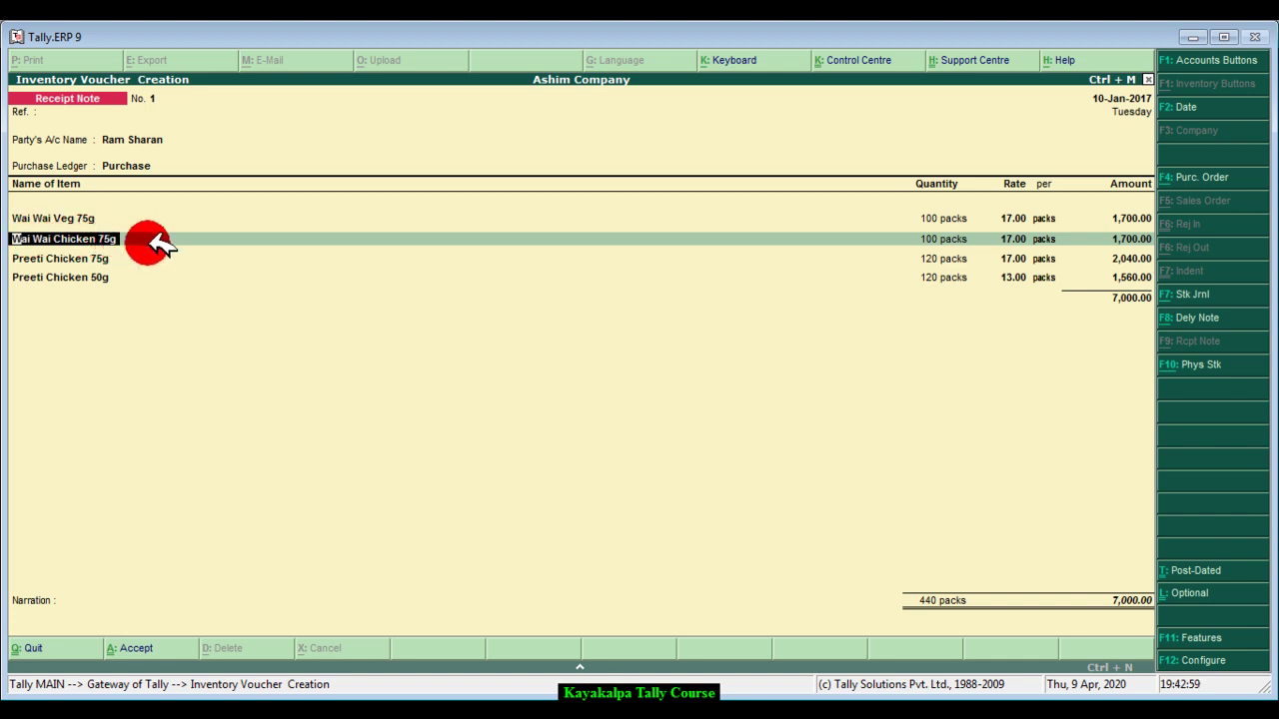
key(Return)
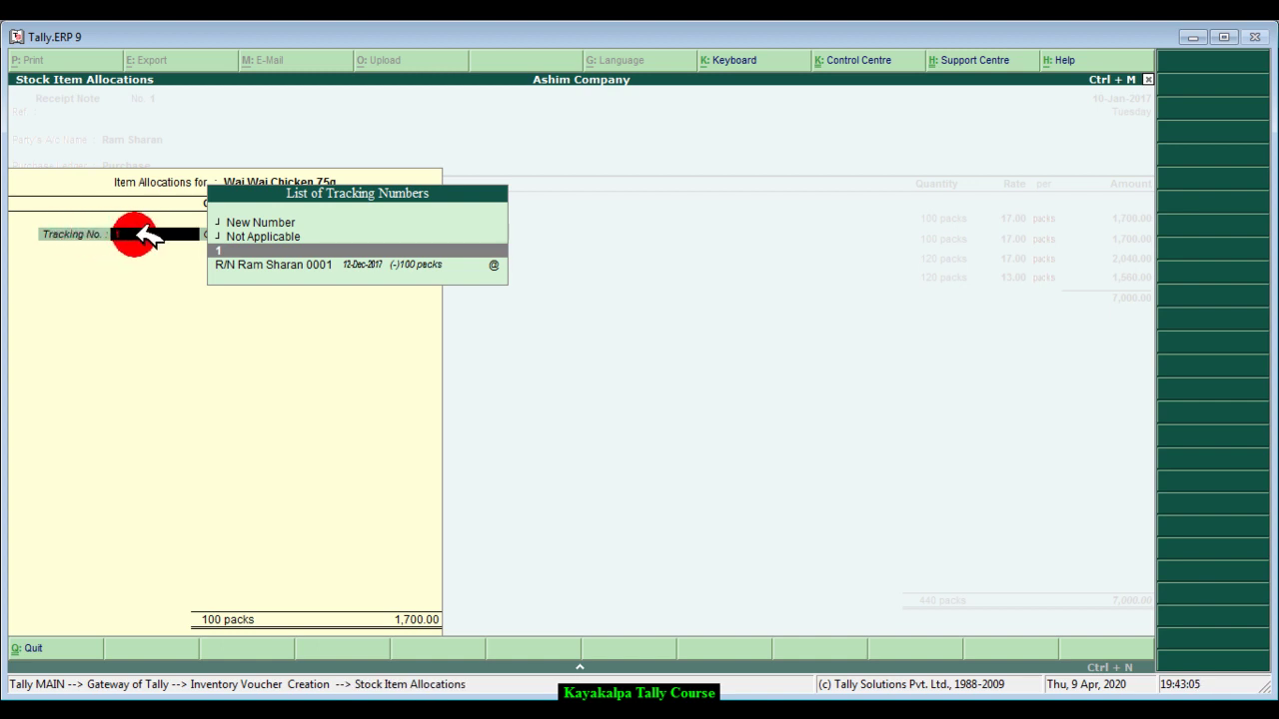
click(252, 221)
click(252, 222)
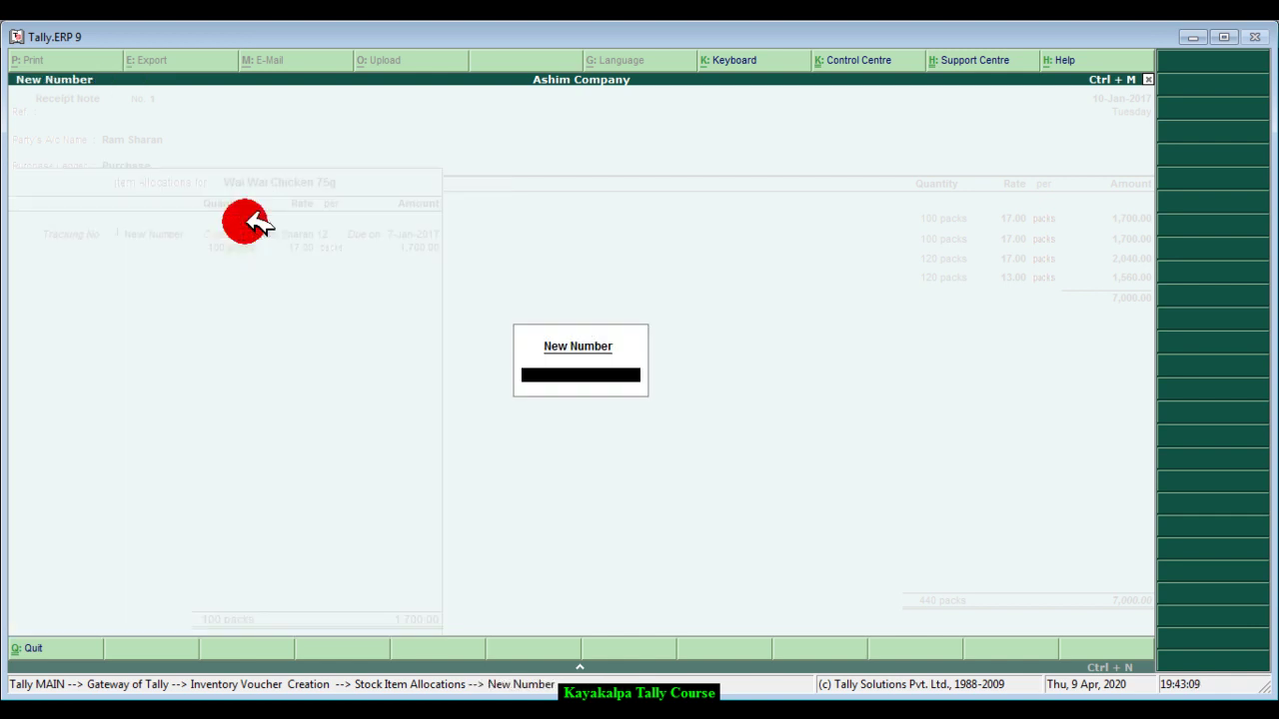
key(Return)
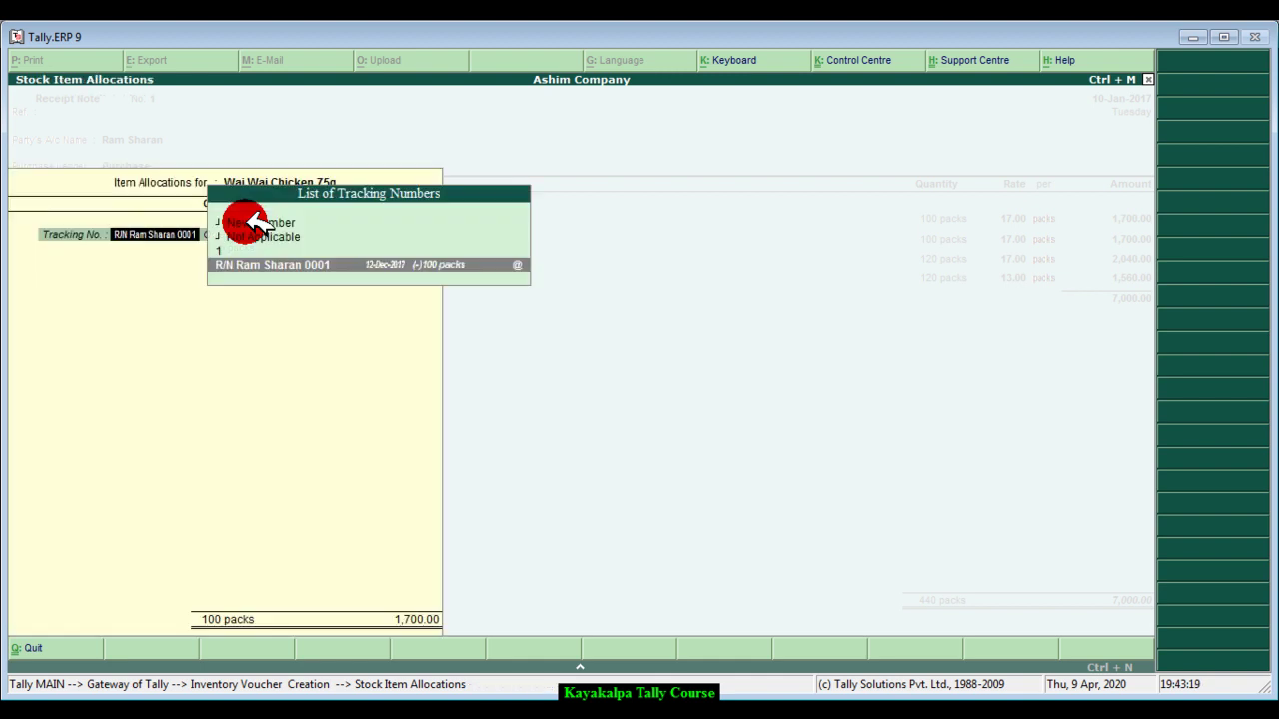
key(Return)
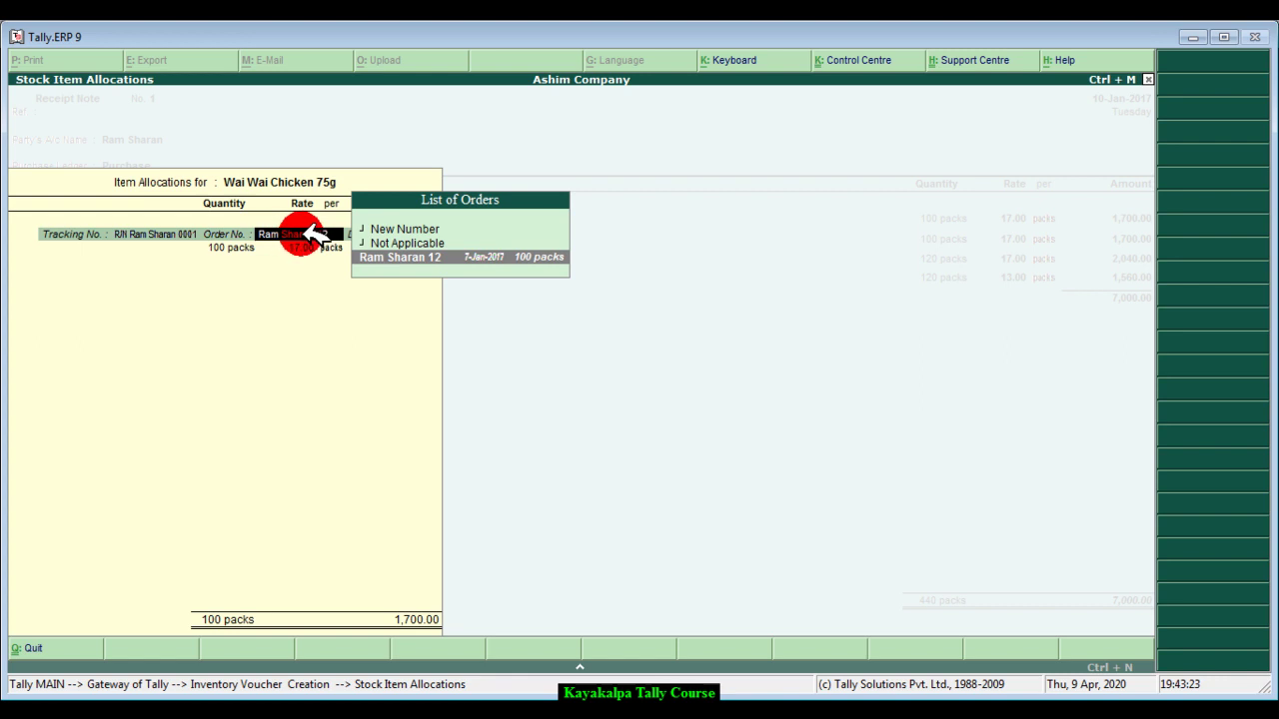
click(396, 258)
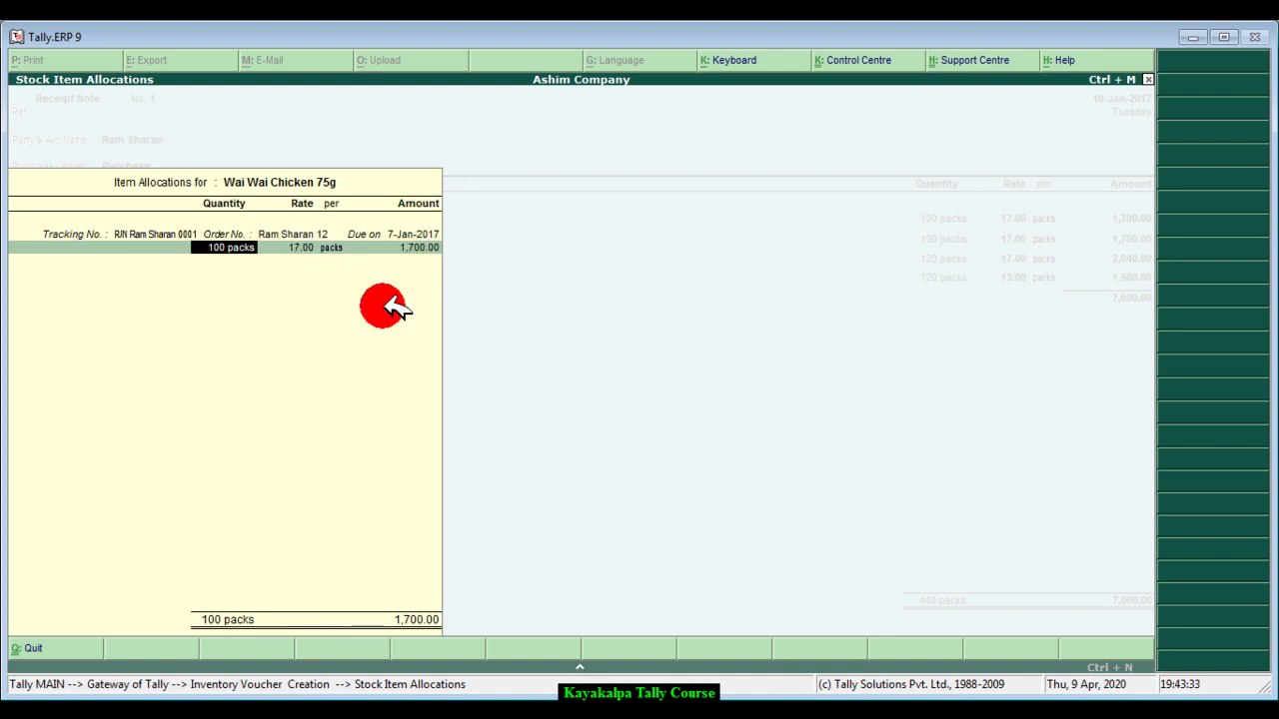
key(Return)
key(Return)
key(Return)
key(Return)
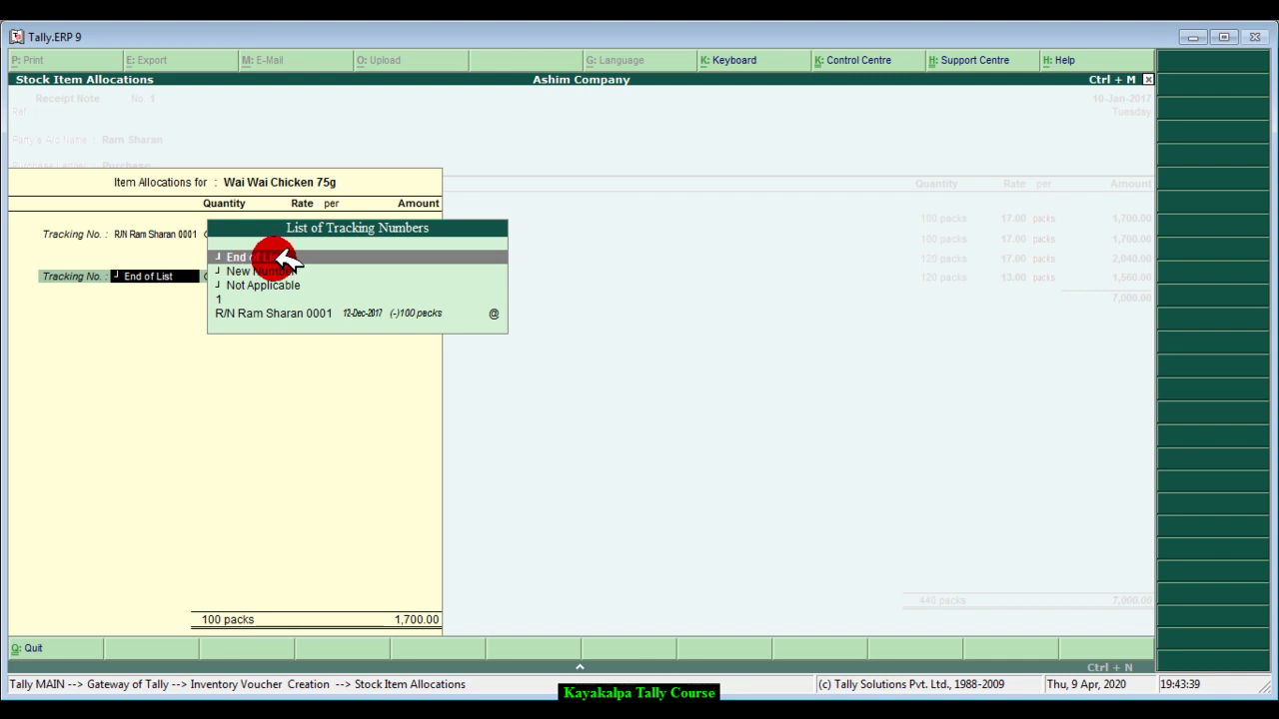
click(330, 257)
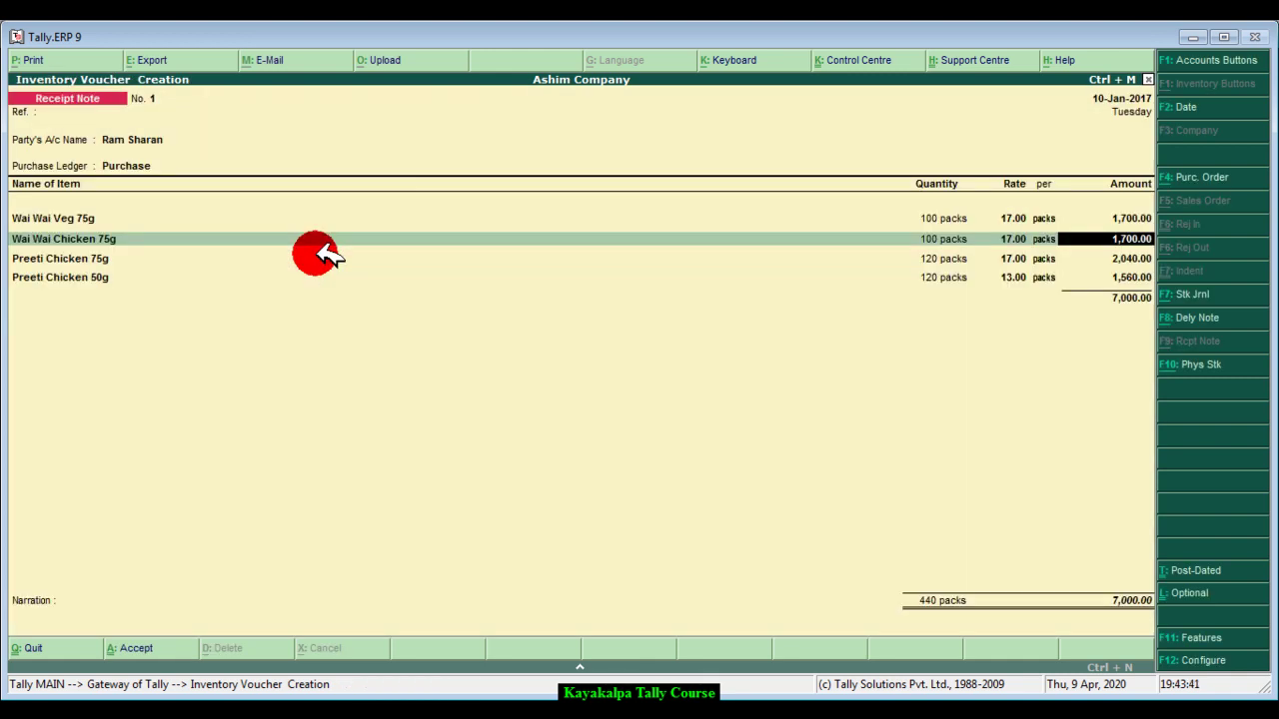
key(Return)
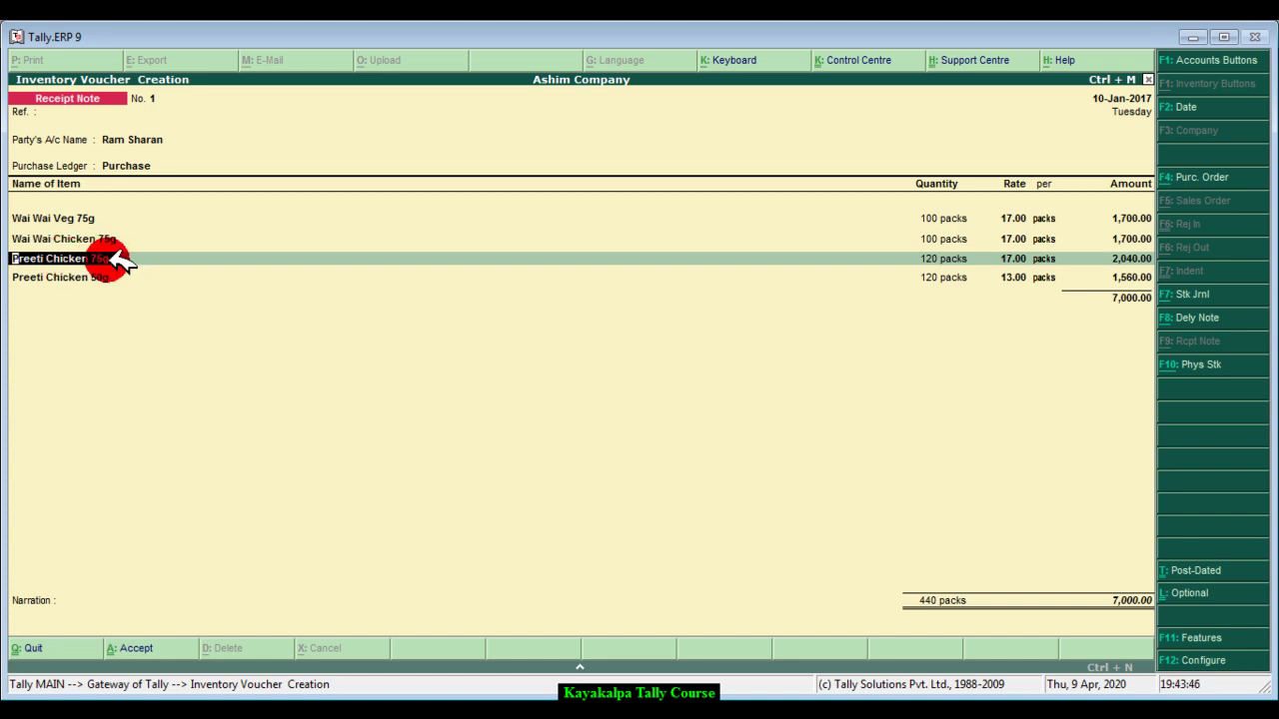
key(Return)
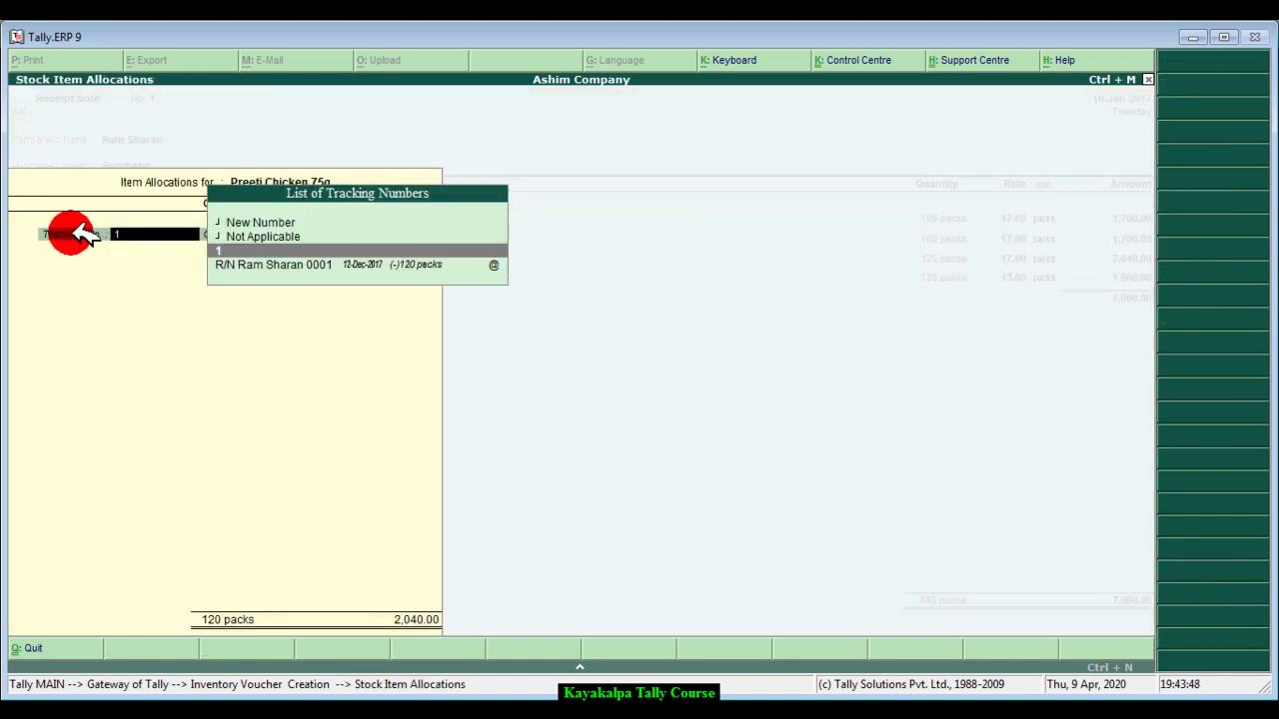
click(250, 222)
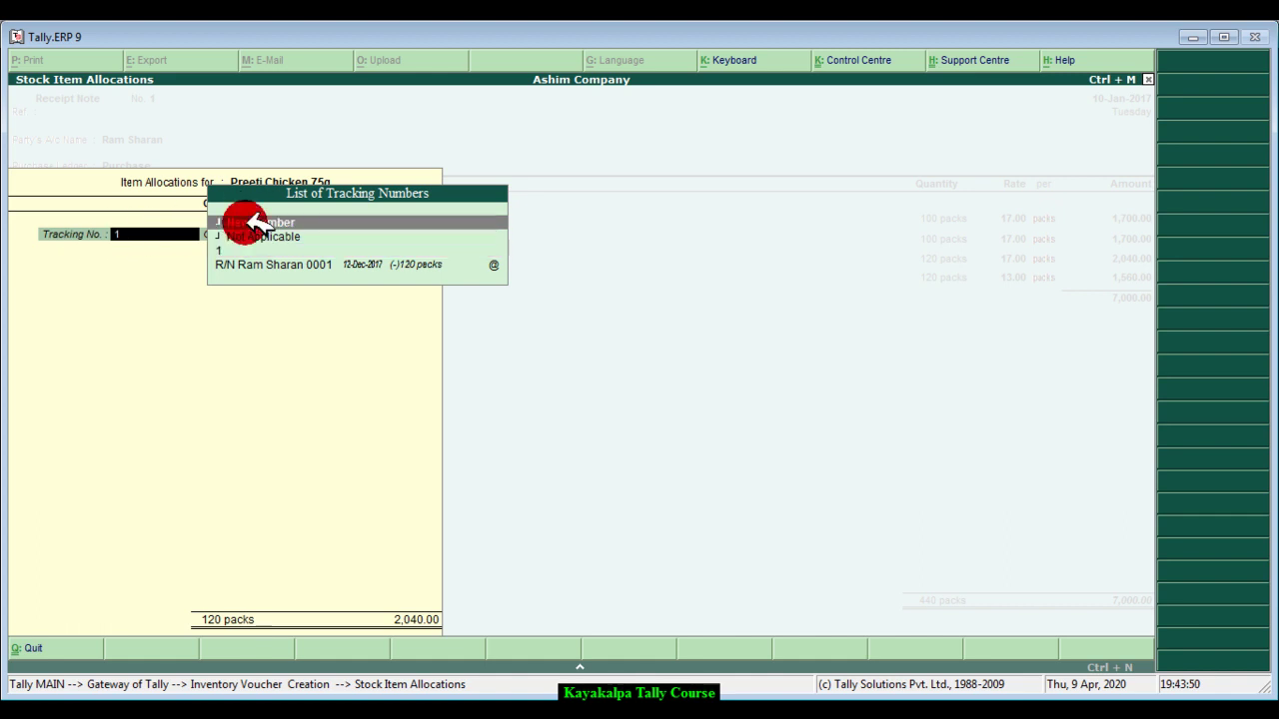
click(417, 222)
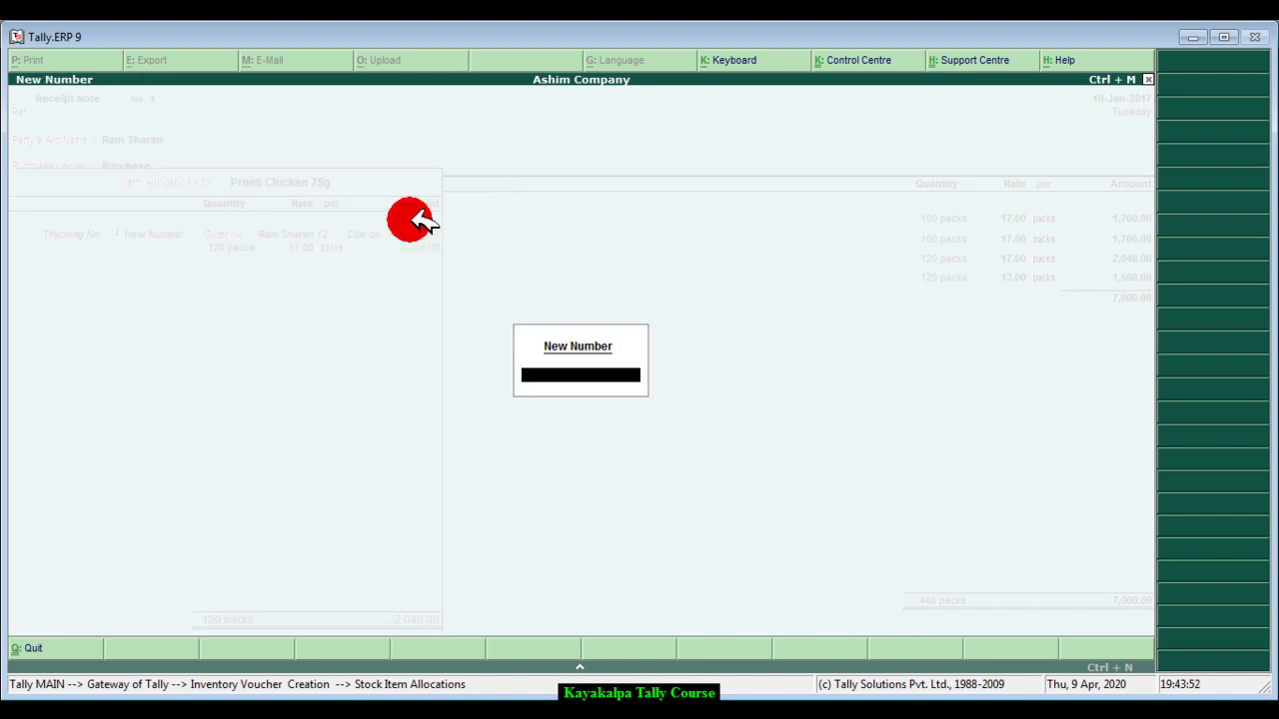
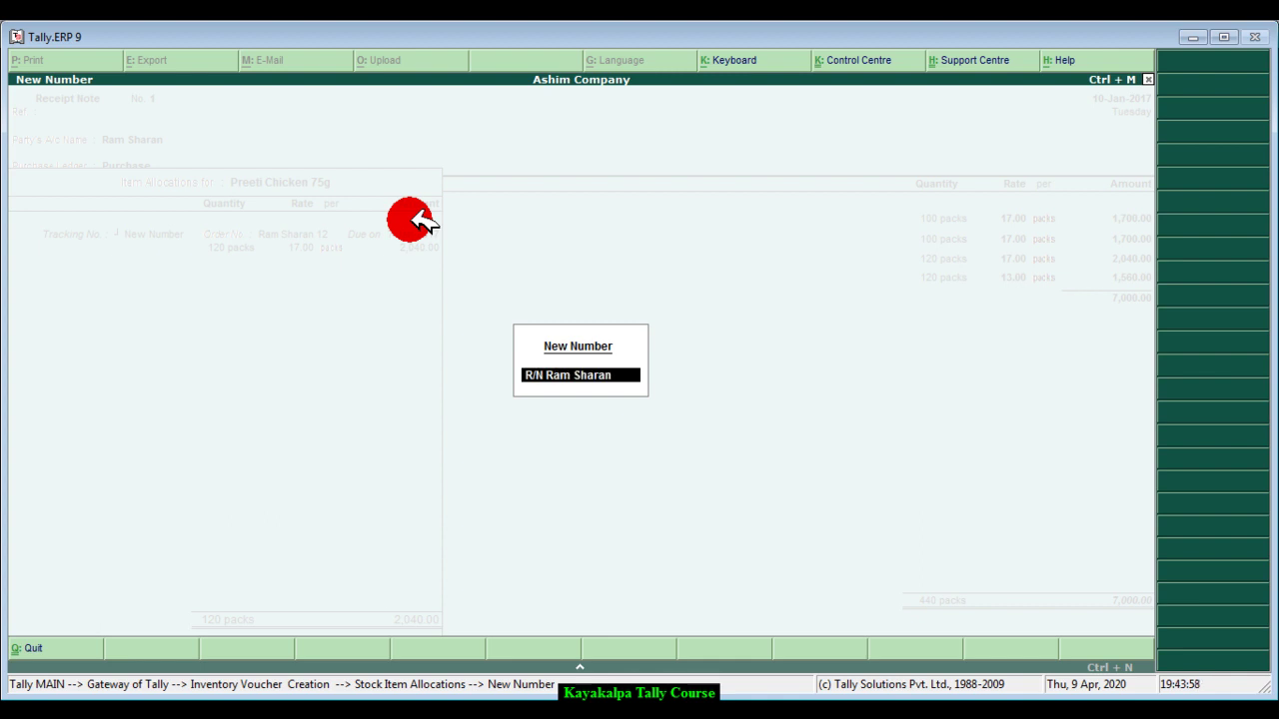
text( 0001)
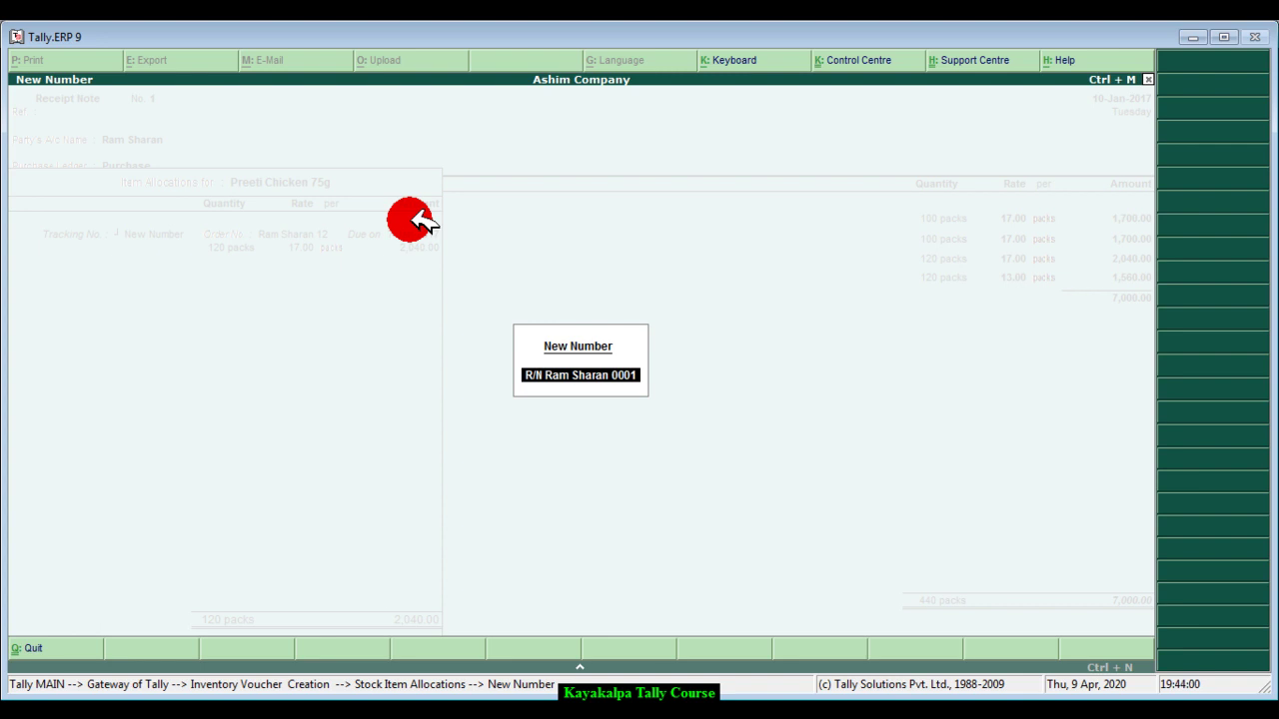
key(Return)
key(Return)
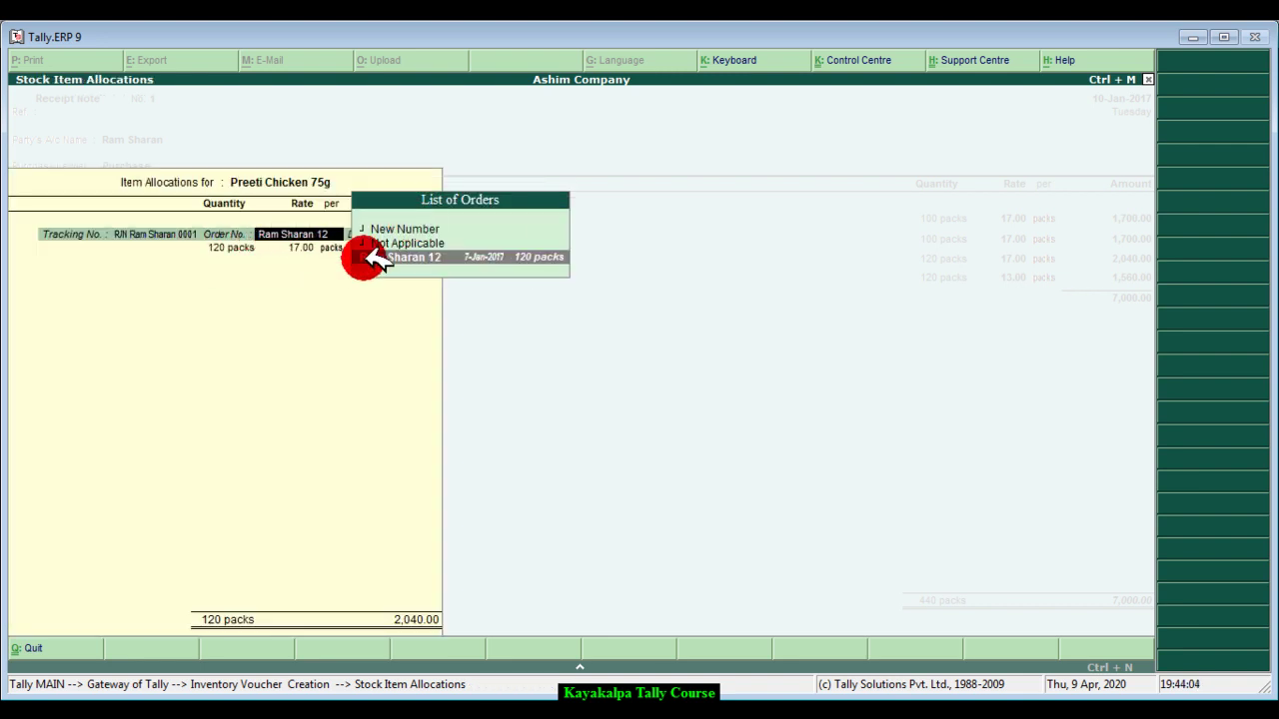
click(450, 258)
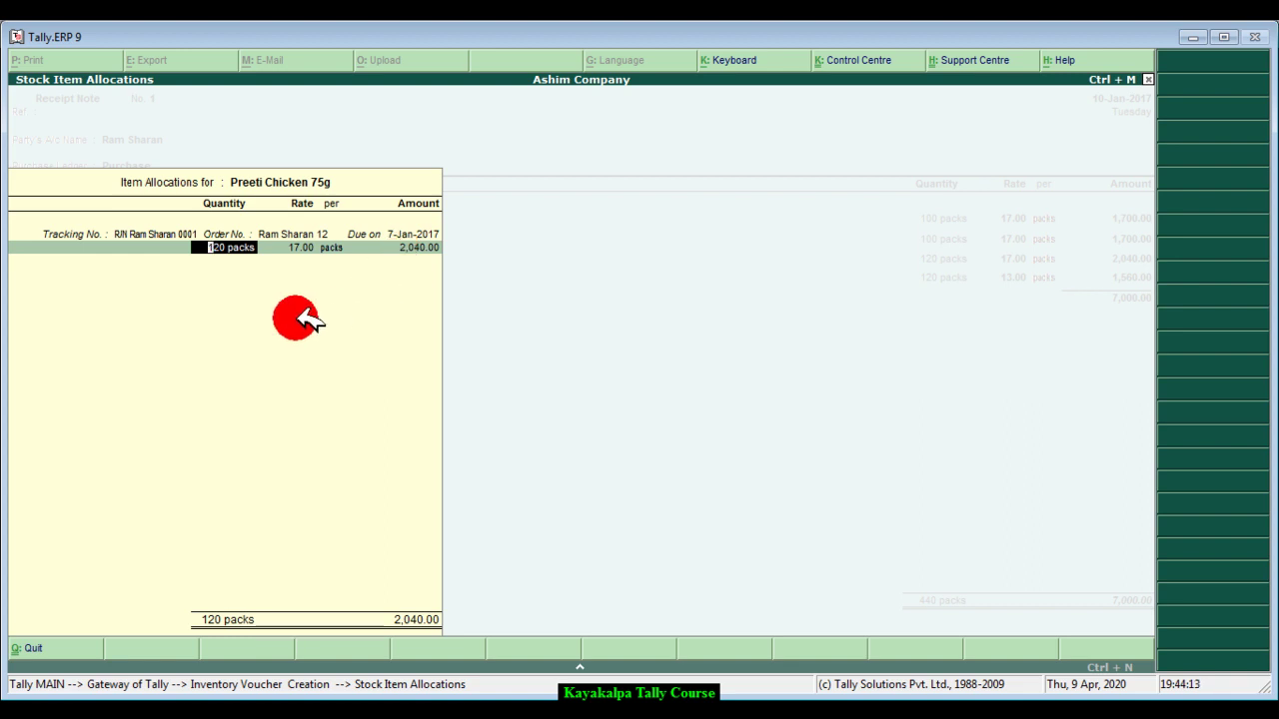
key(Return)
key(Return)
key(Return)
key(Return)
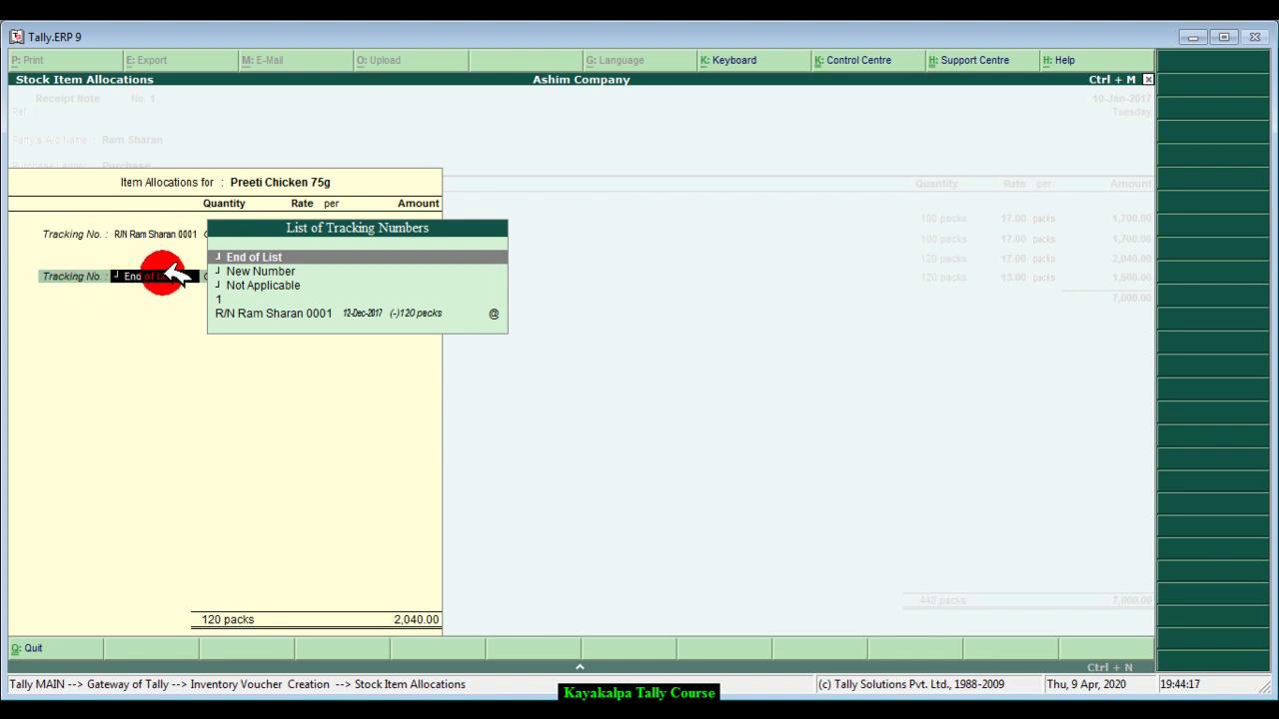
click(300, 257)
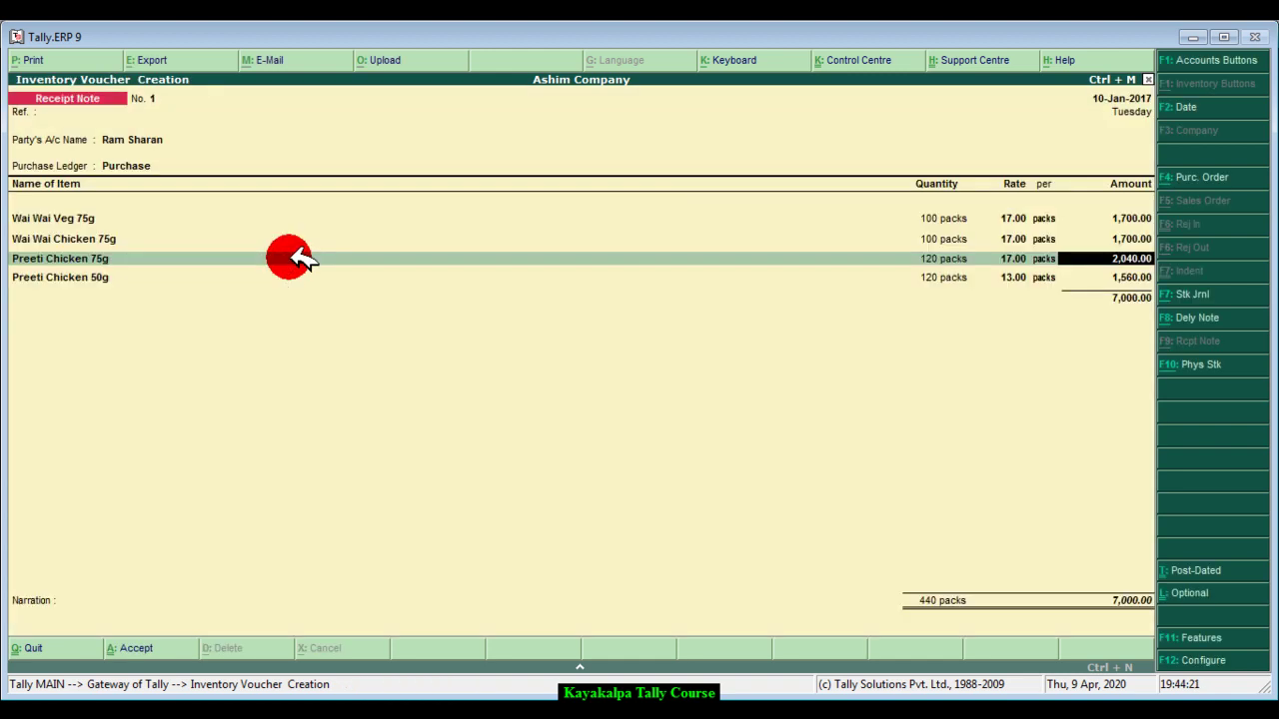
- Track the Preeti Chicken 50g line to a new receipt-note number, the supplier's R/N 0001
key(Return)
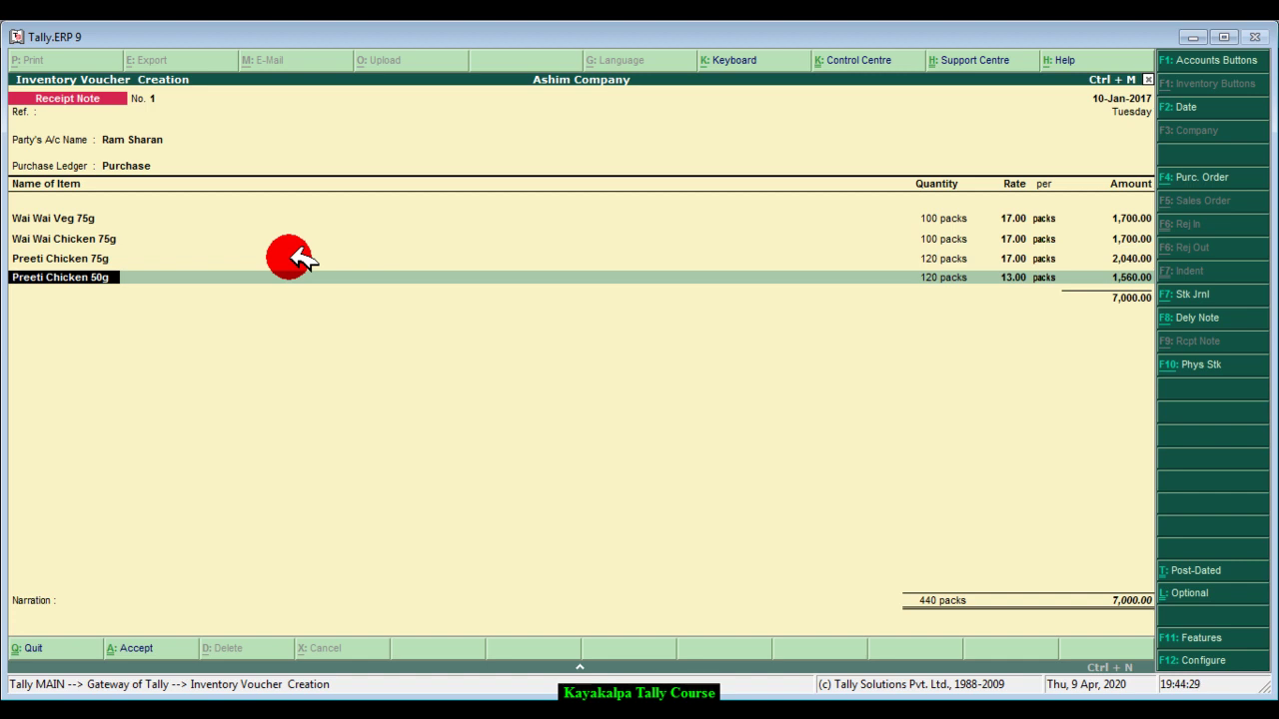
key(Return)
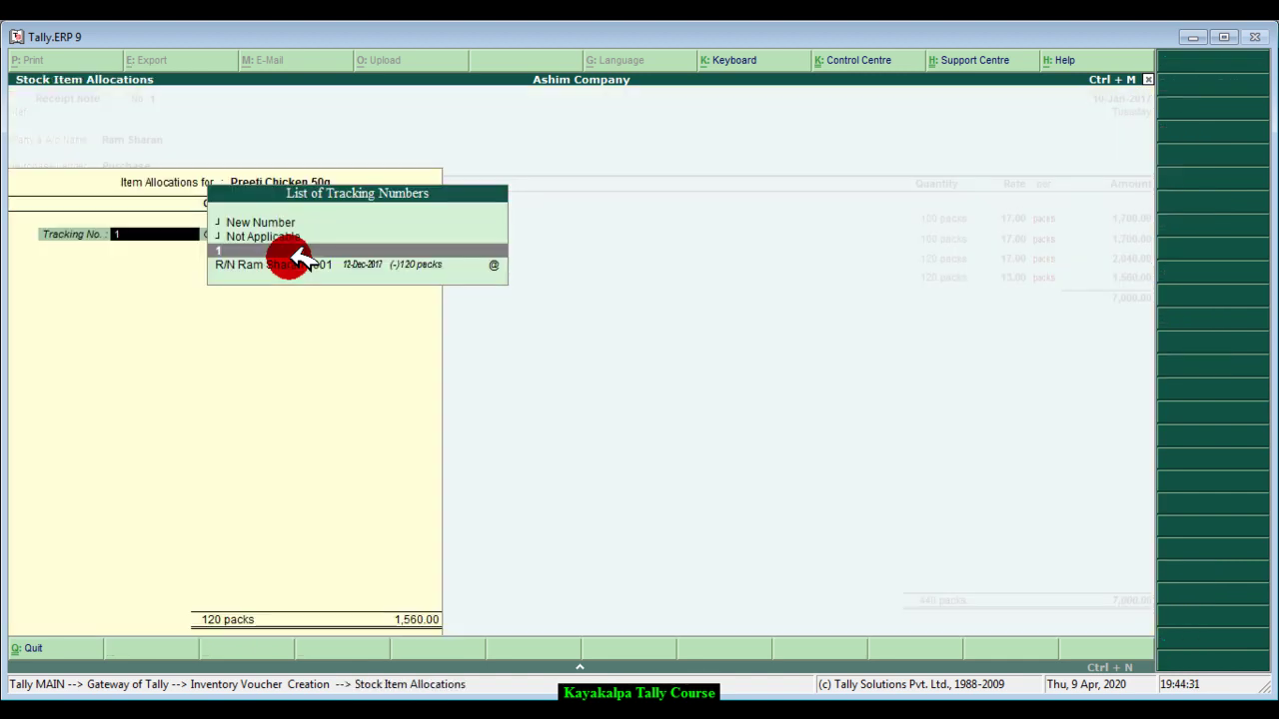
click(252, 220)
click(252, 221)
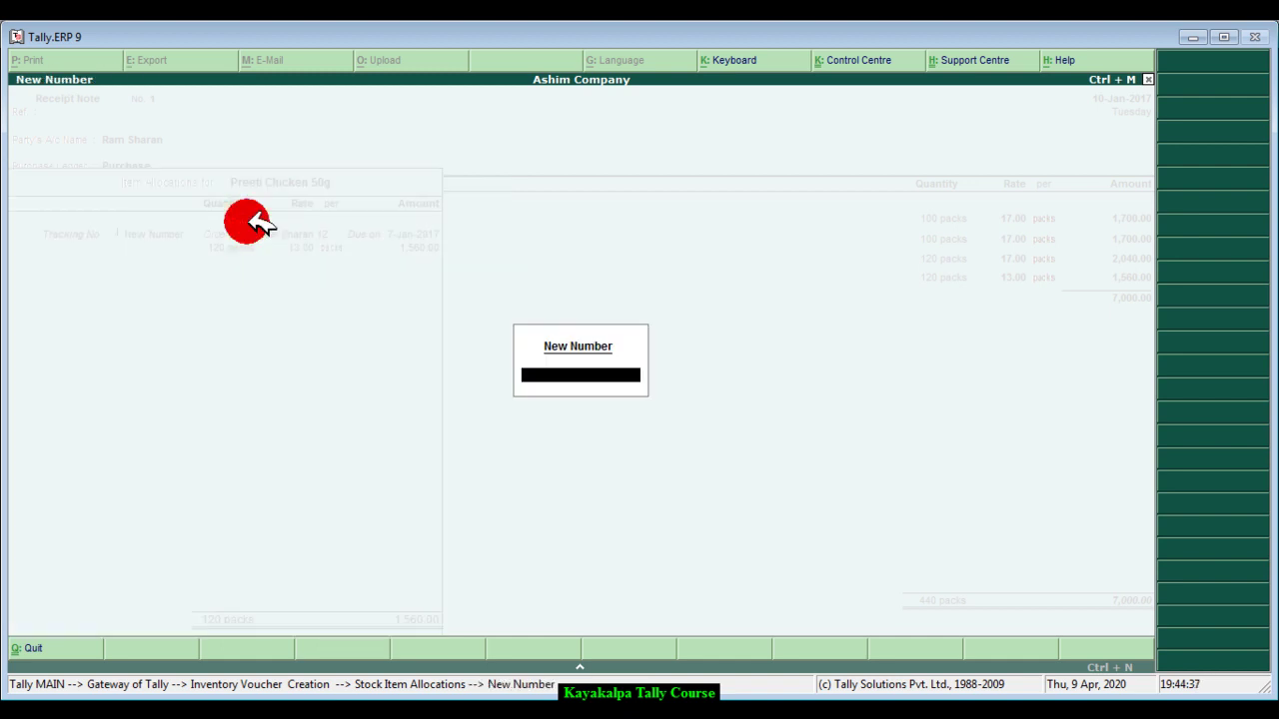
key(Return)
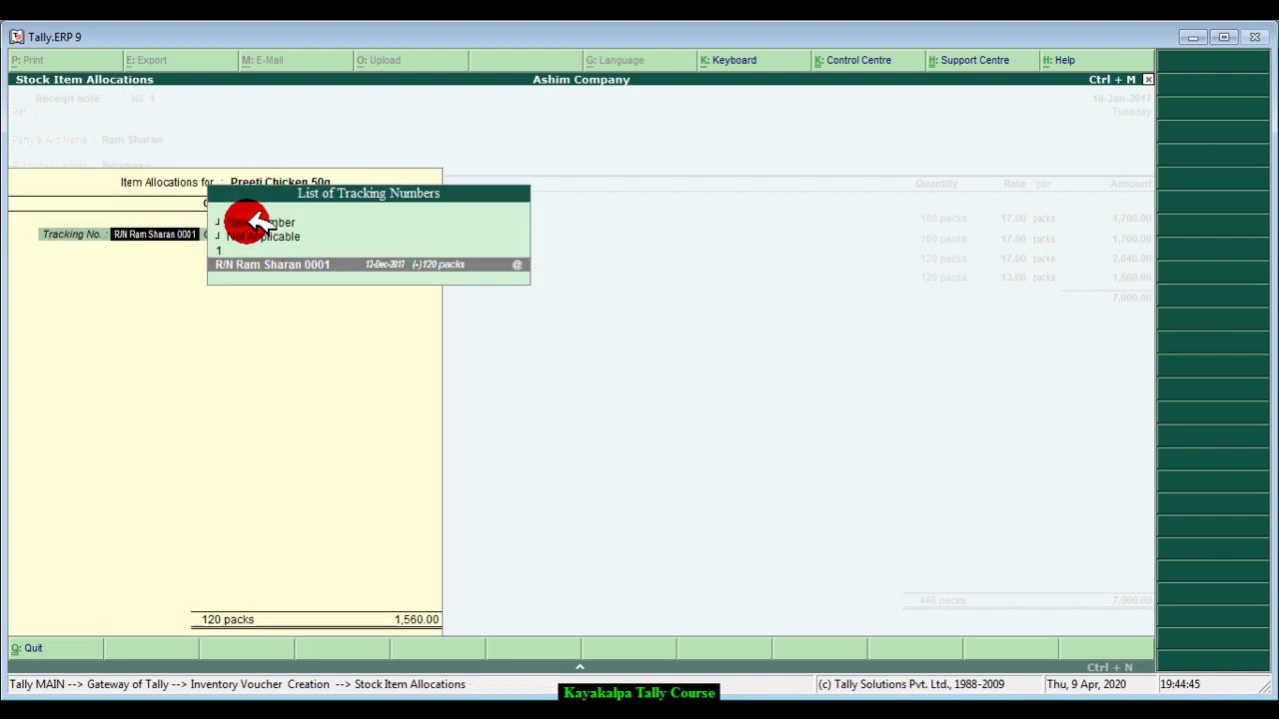
key(Return)
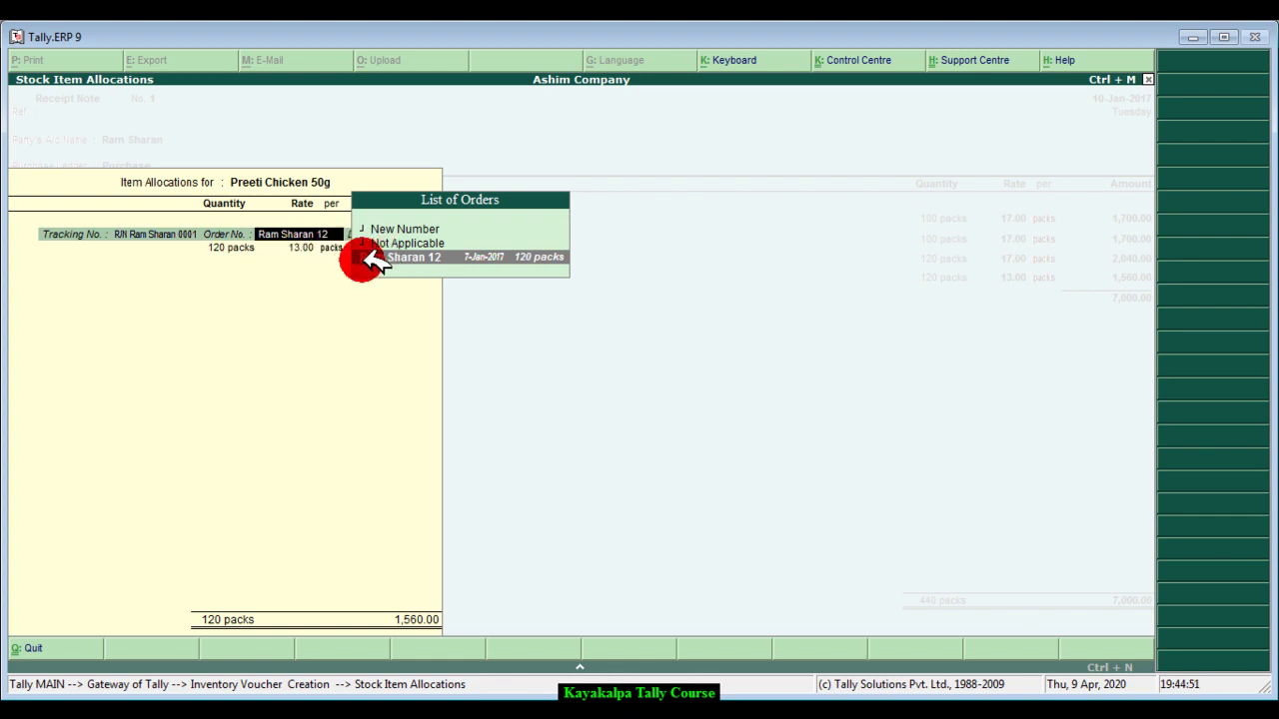
- Link the line to the supplier's pending order with 120 packs at 13.00, totalling 1,560.00
click(433, 257)
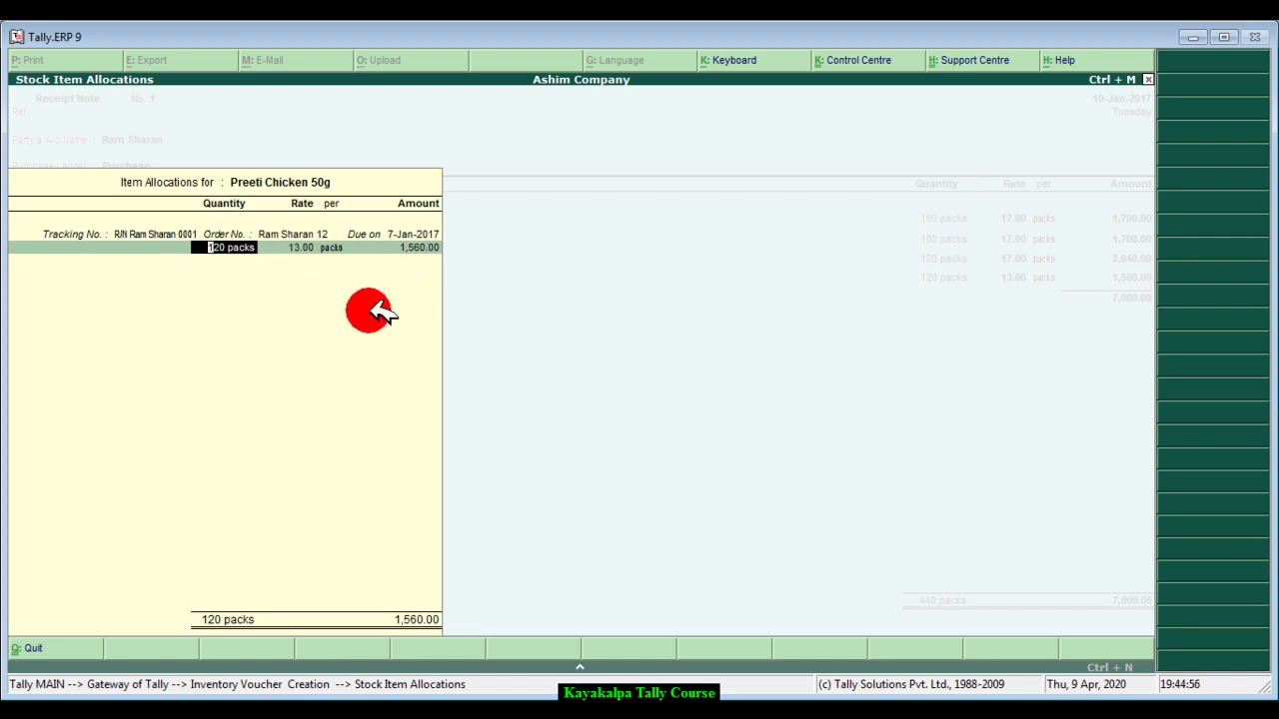
key(Return)
key(Return)
key(Return)
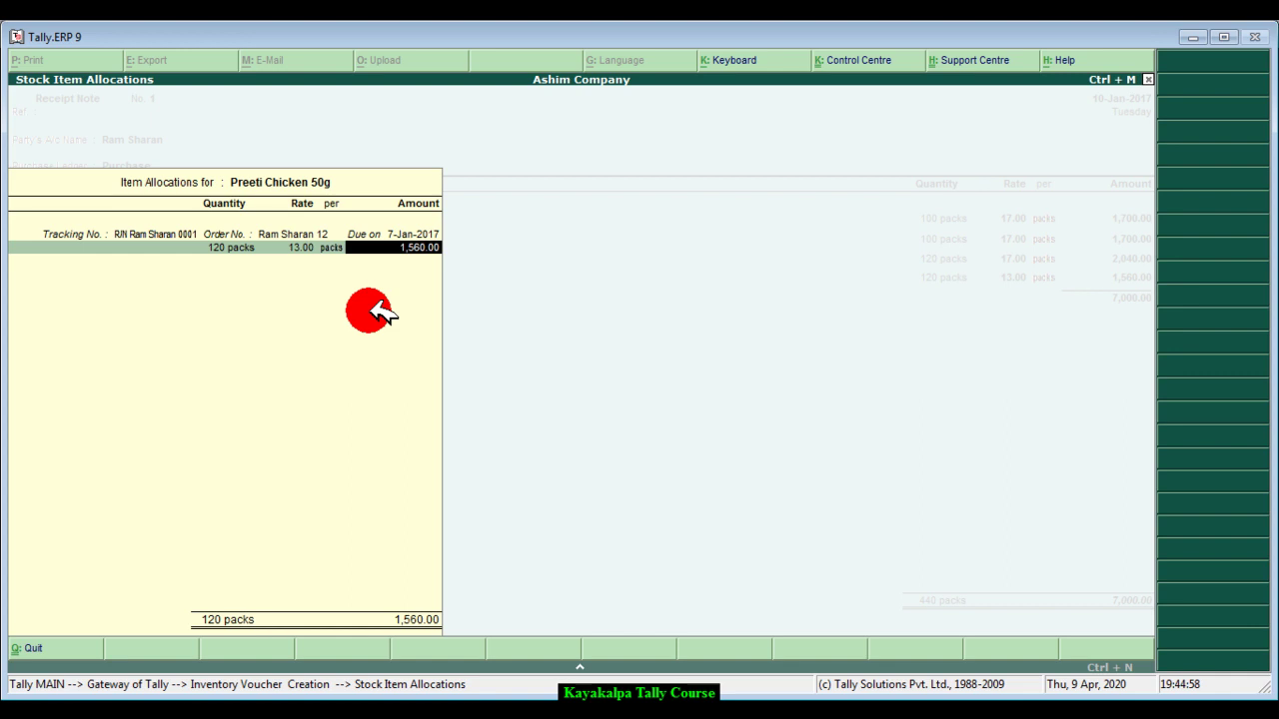
key(Return)
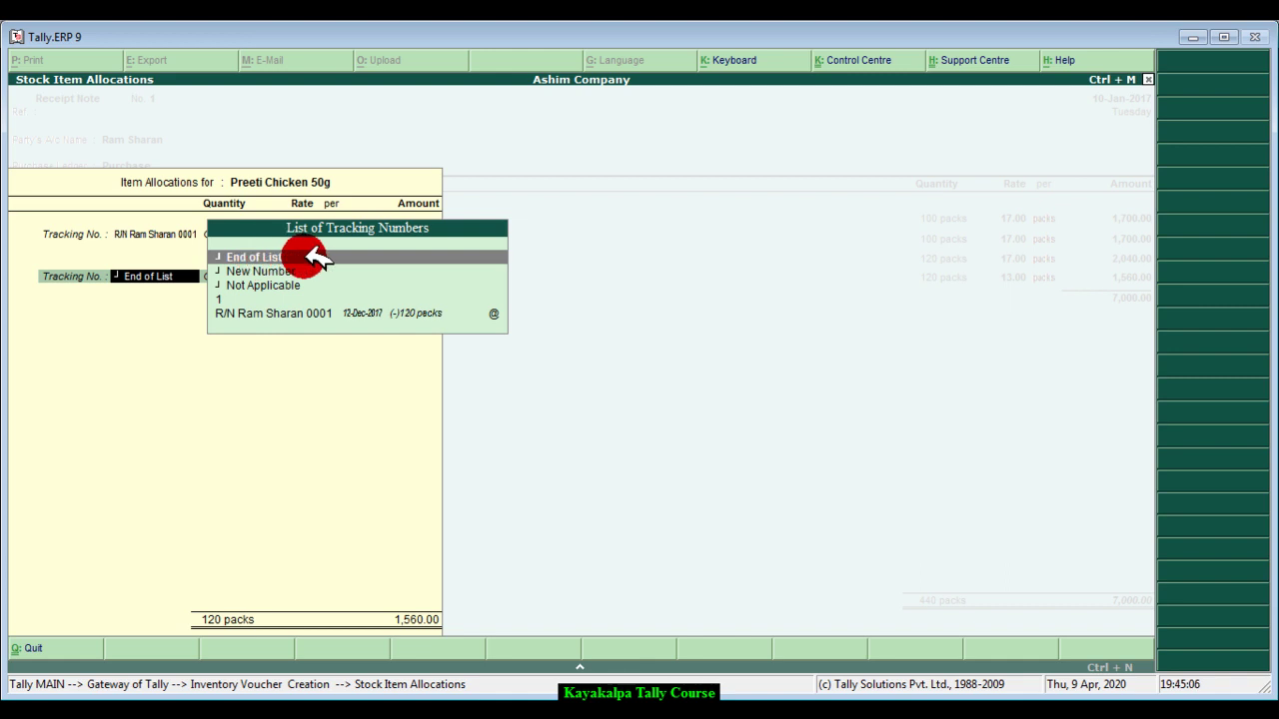
click(317, 258)
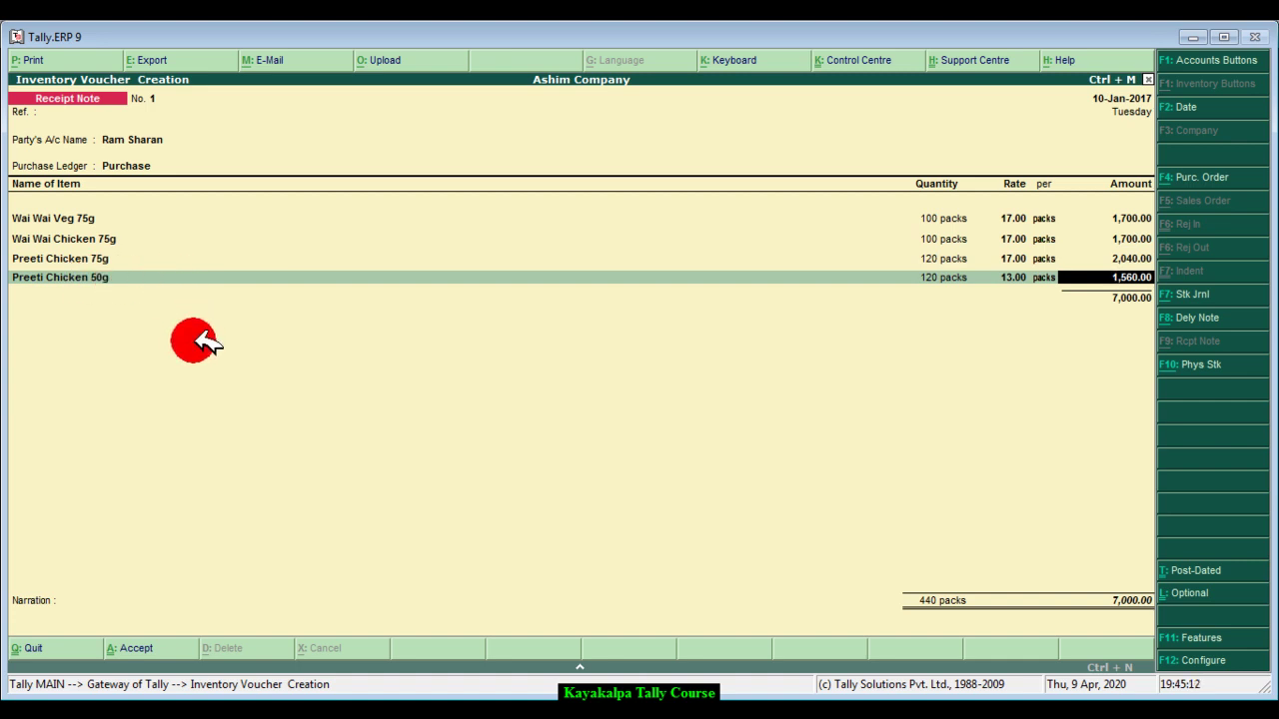
key(Return)
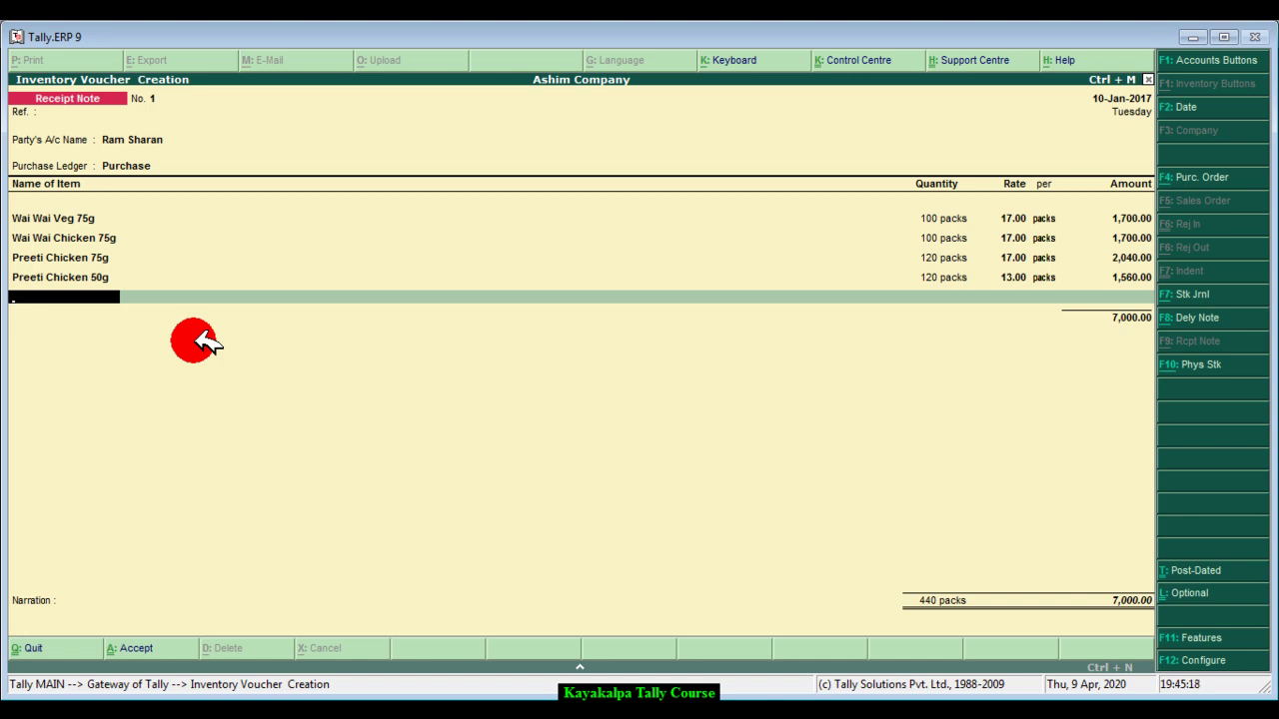
- Close the item list, add narration 'Being goods received from supplier.' and accept Receipt Note No. 1
key(Return)
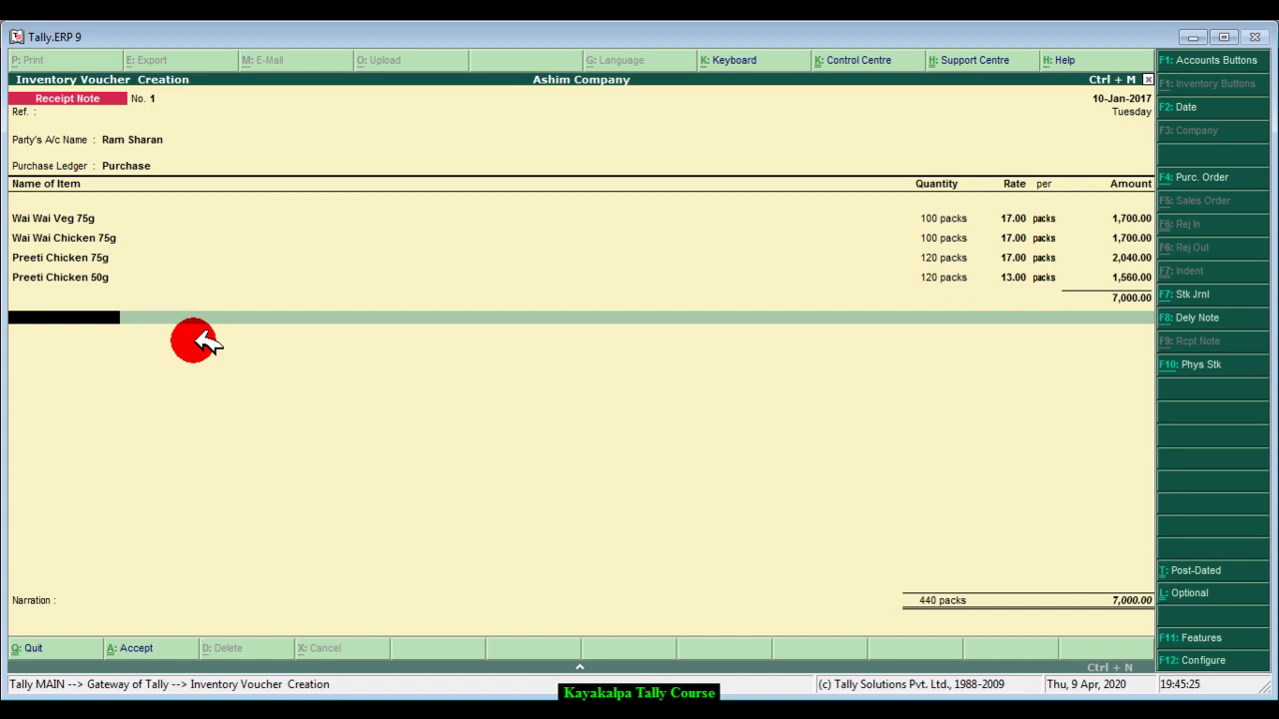
key(Return)
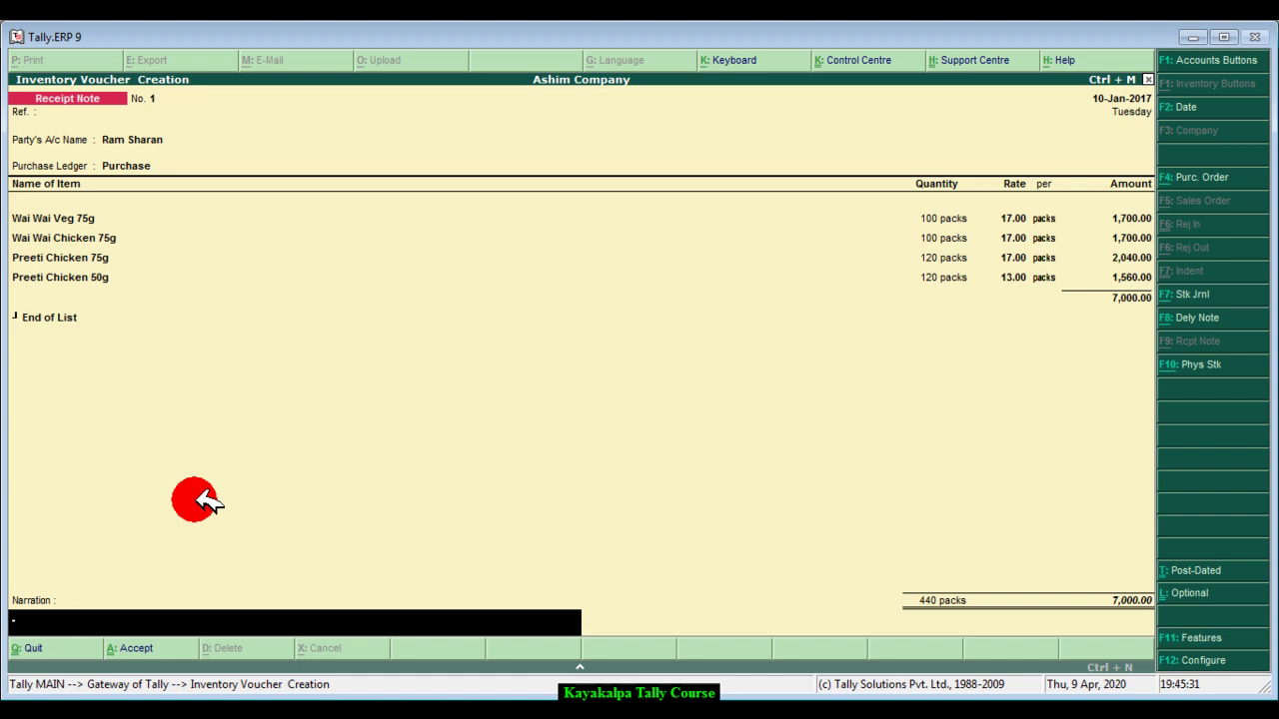
text(Being goods received from supplier)
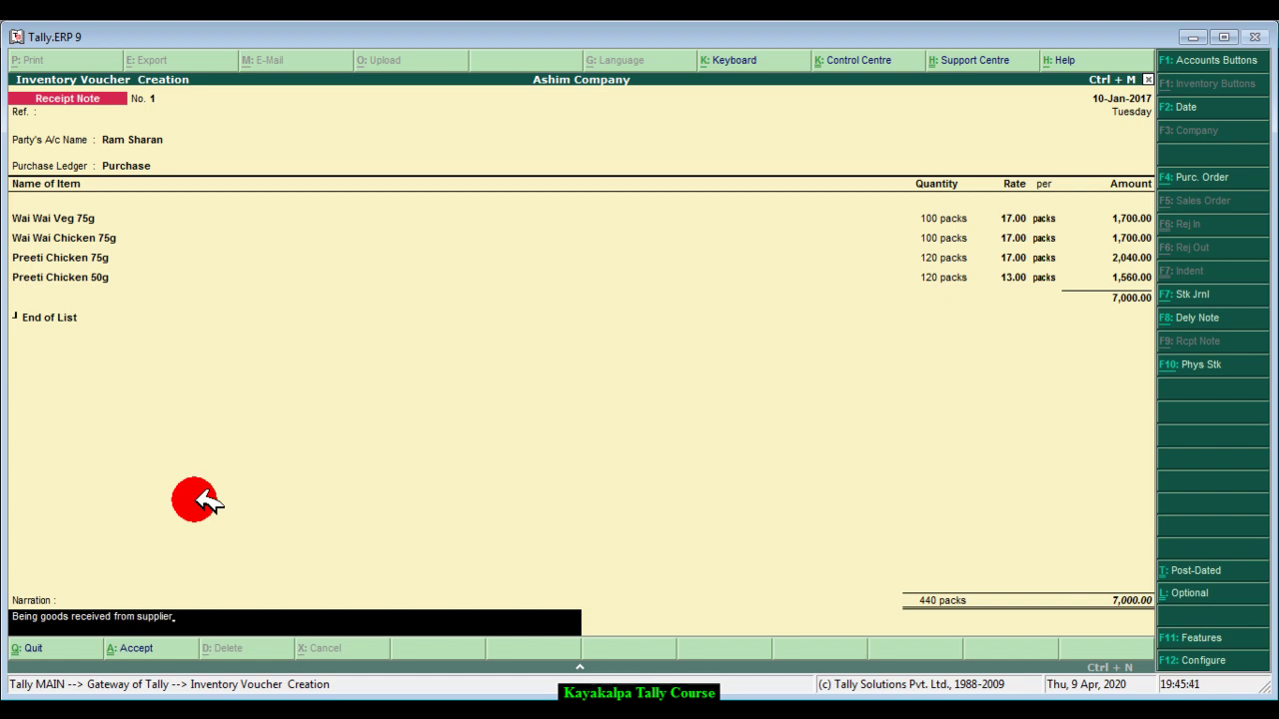
key(Return)
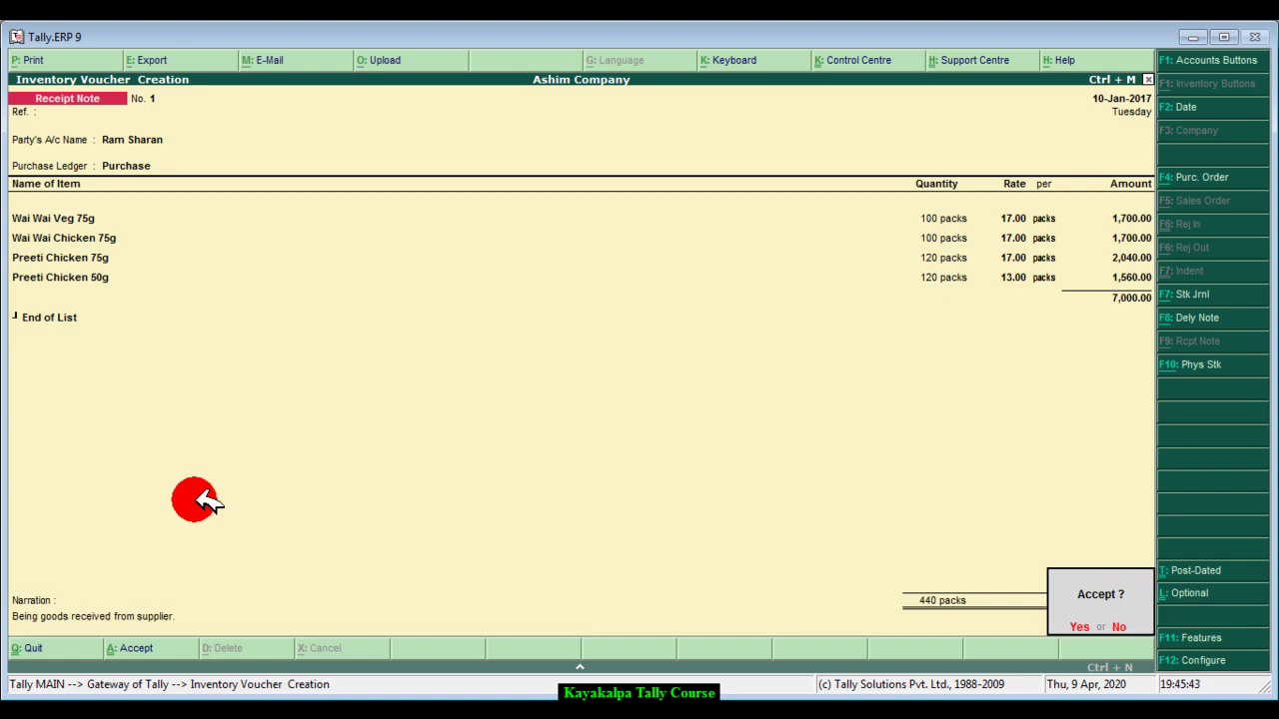
key(y)
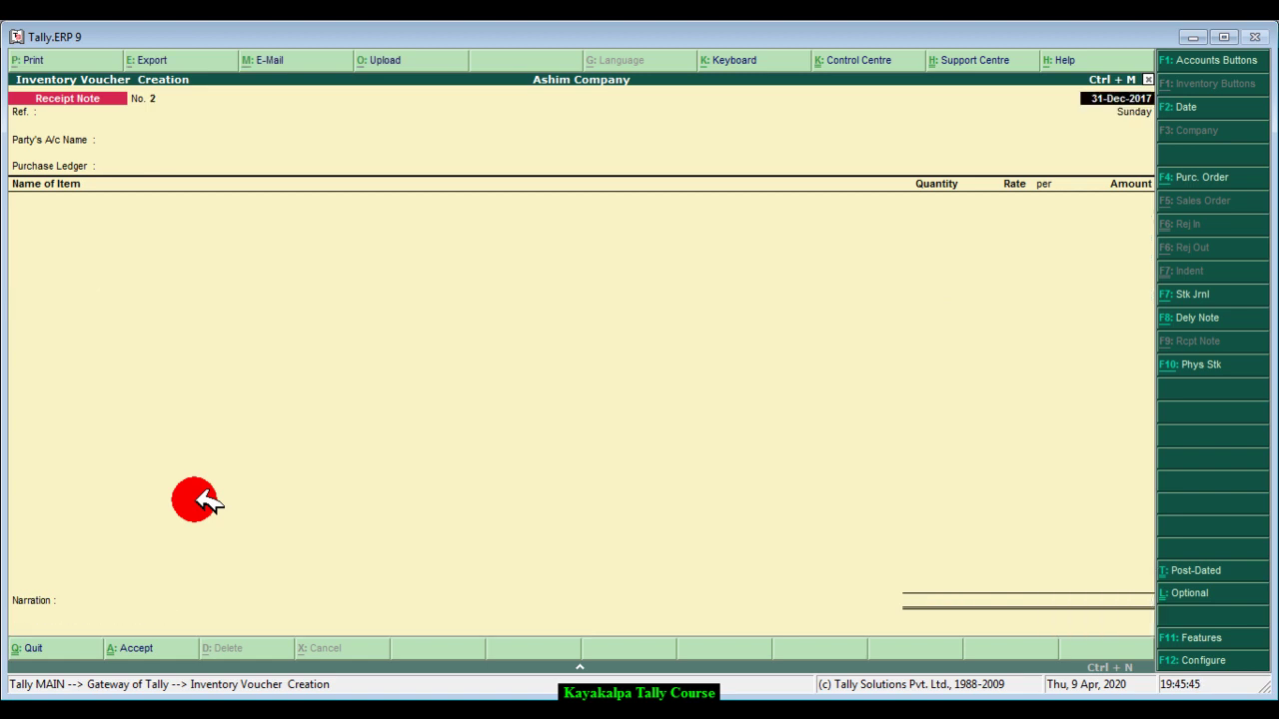